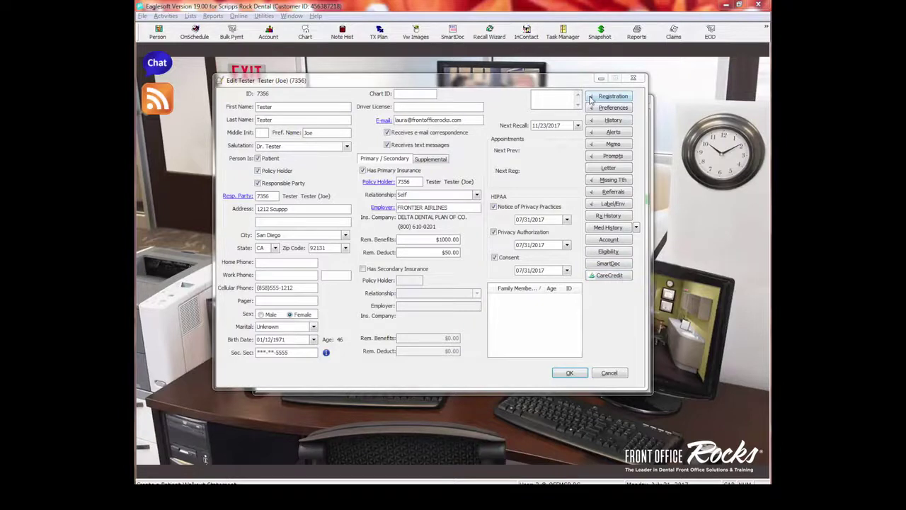
# Preview the test patient's registration form printed as is, filled with their details.
pyautogui.click(607, 97)
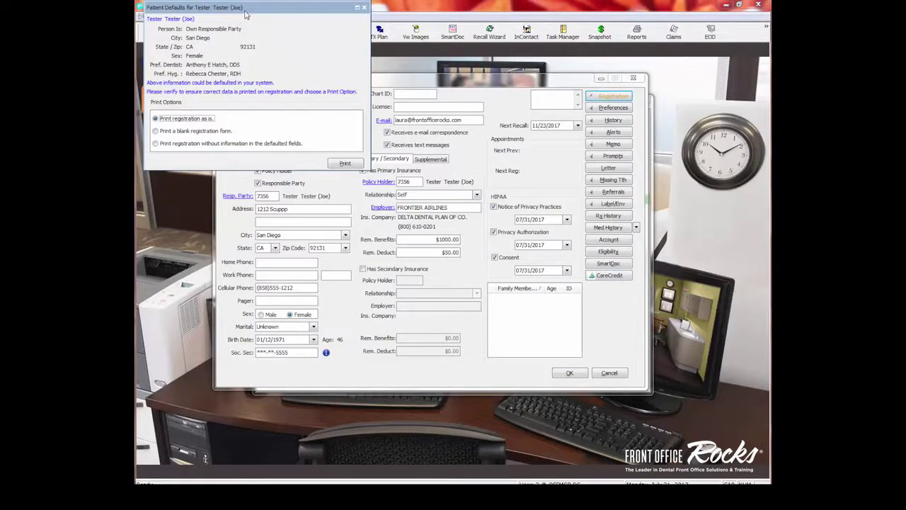
pyautogui.moveTo(244, 14); pyautogui.dragTo(363, 104)
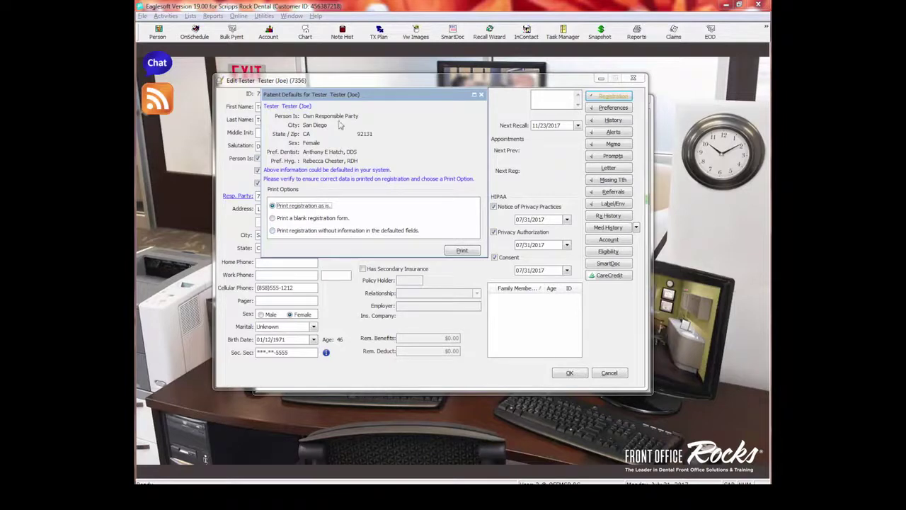
pyautogui.click(457, 251)
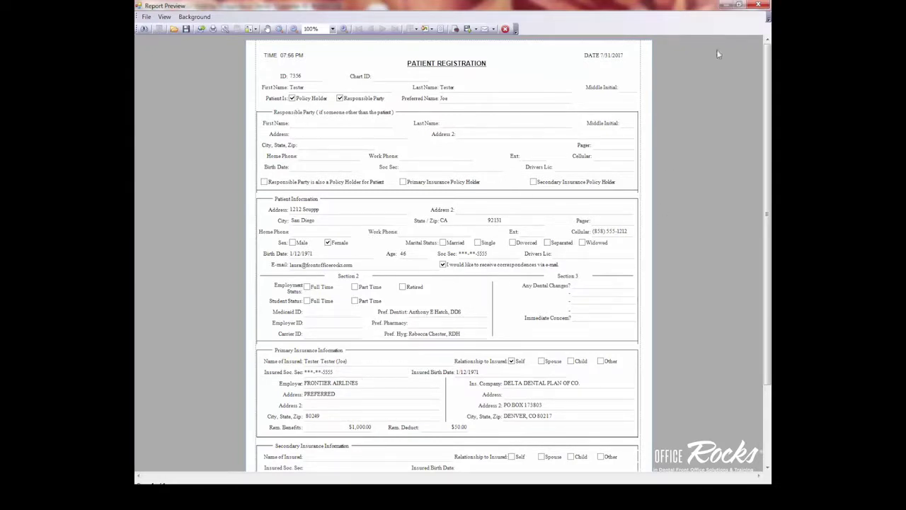
# Replace the filled preview with a blank registration form preview, then close it.
pyautogui.click(758, 5)
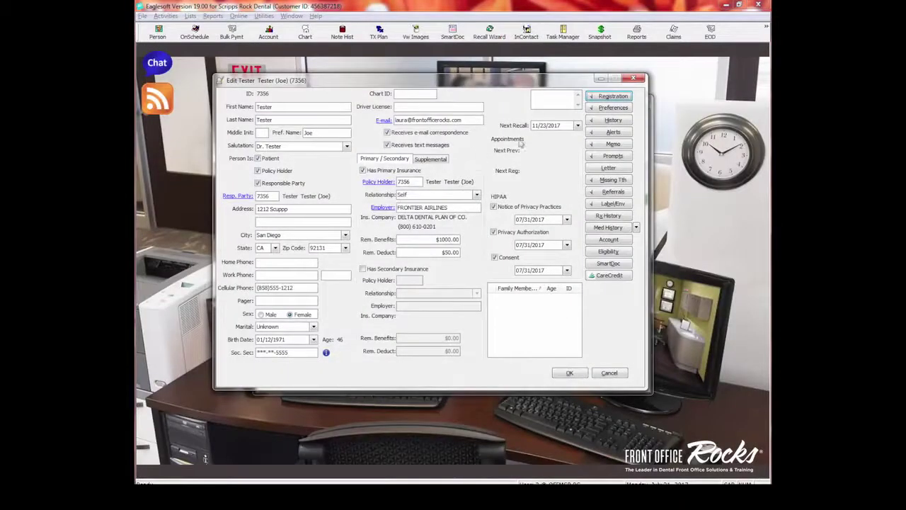
pyautogui.click(611, 96)
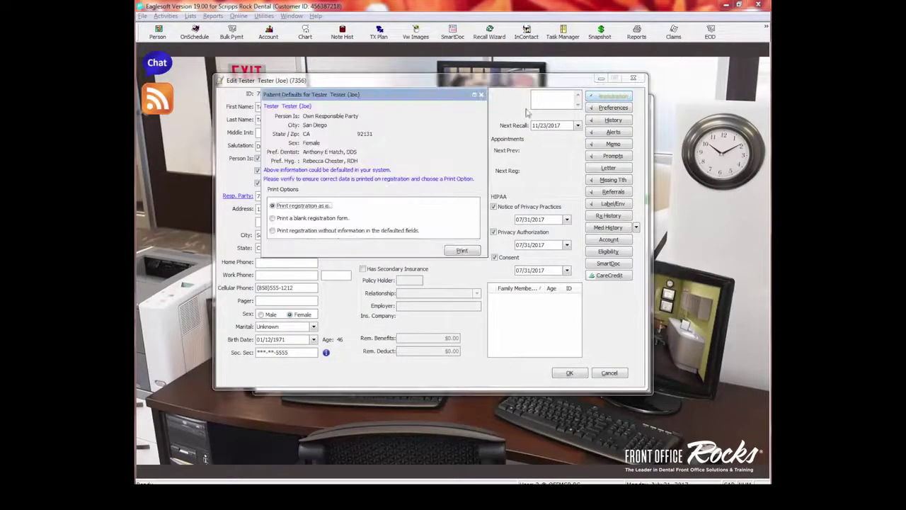
pyautogui.click(314, 219)
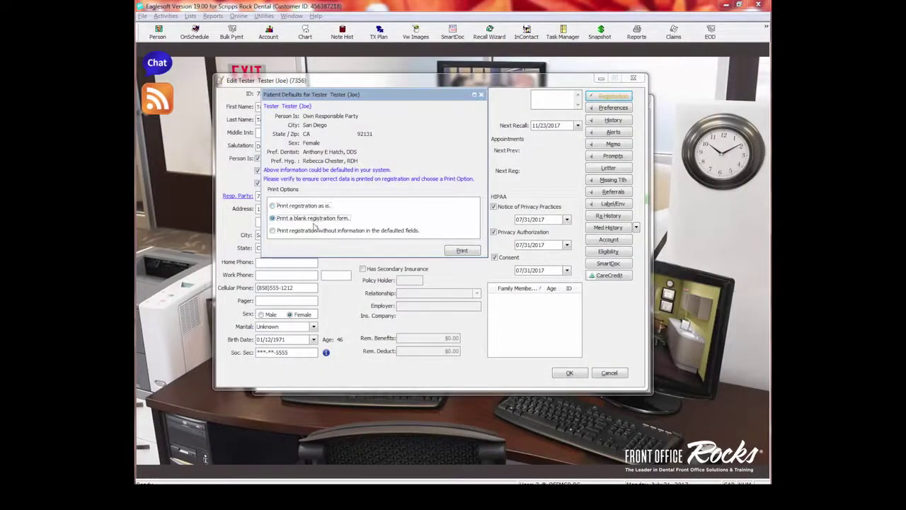
pyautogui.click(462, 252)
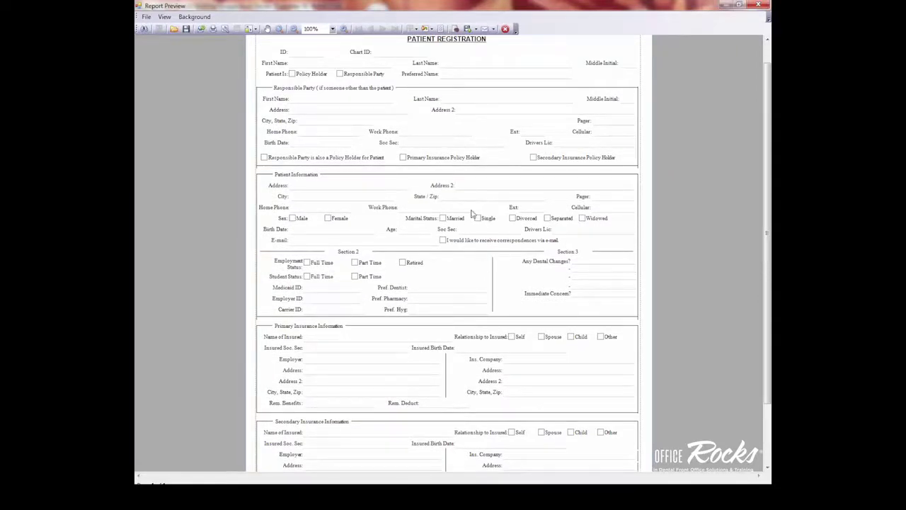
pyautogui.scroll(1, 440, 205)
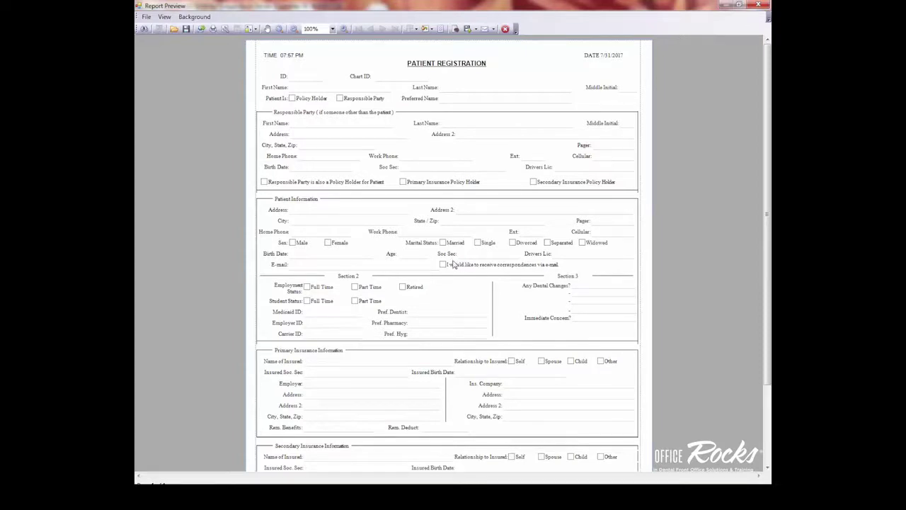
pyautogui.click(758, 5)
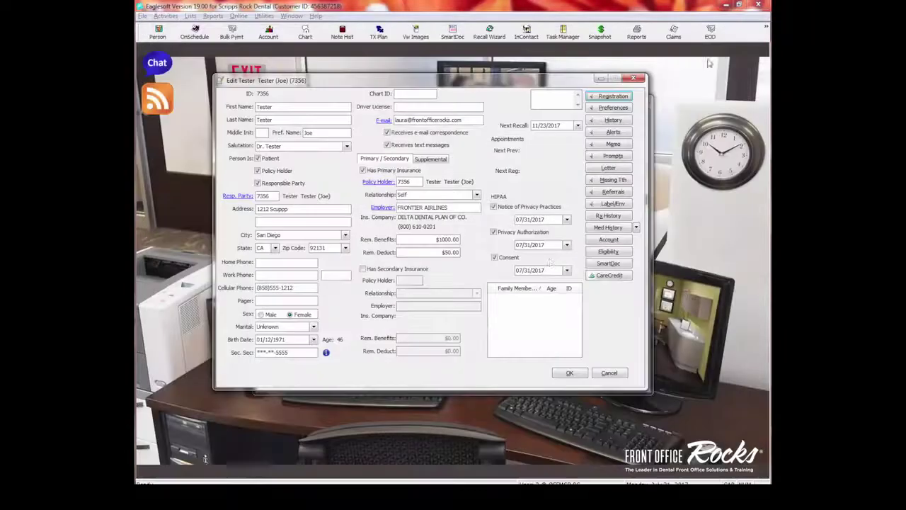
# In Patient Preferences, set Employment Status to Retired and Student Status to Full Time.
pyautogui.click(611, 108)
pyautogui.moveTo(386, 13); pyautogui.dragTo(546, 91)
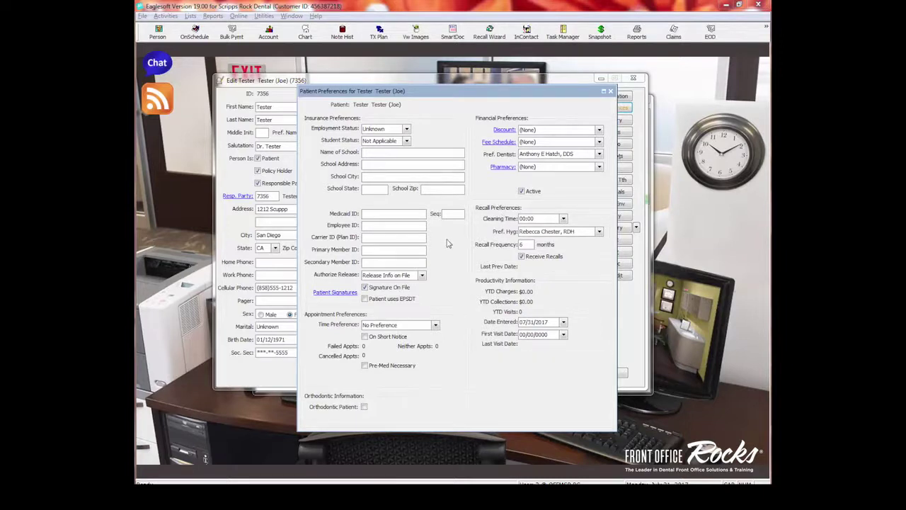
pyautogui.click(407, 129)
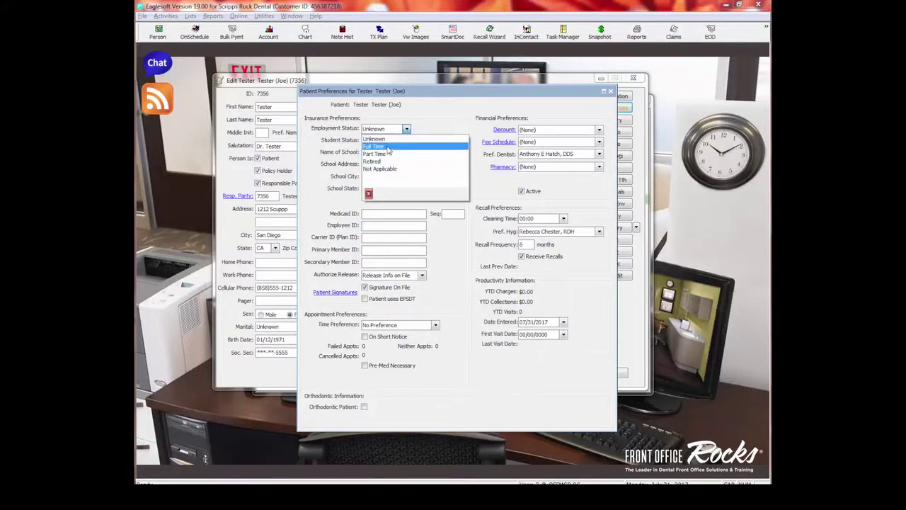
pyautogui.click(436, 128)
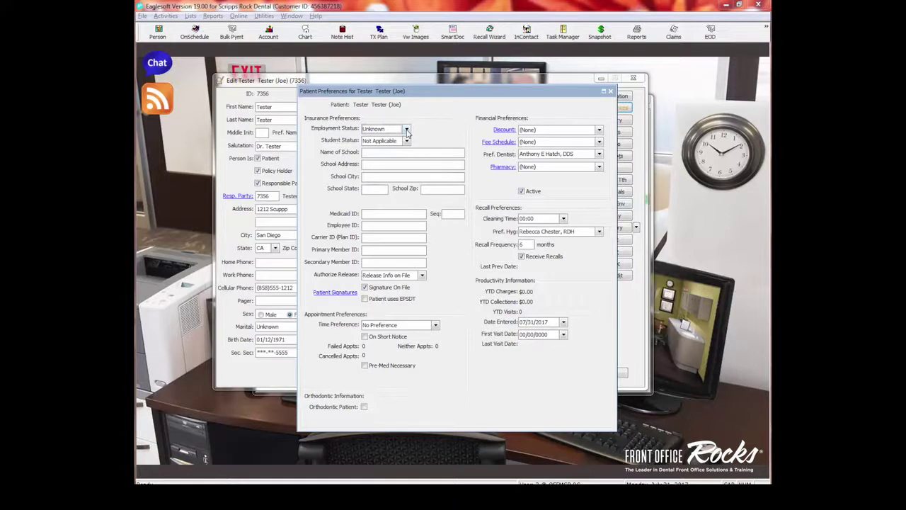
pyautogui.click(407, 130)
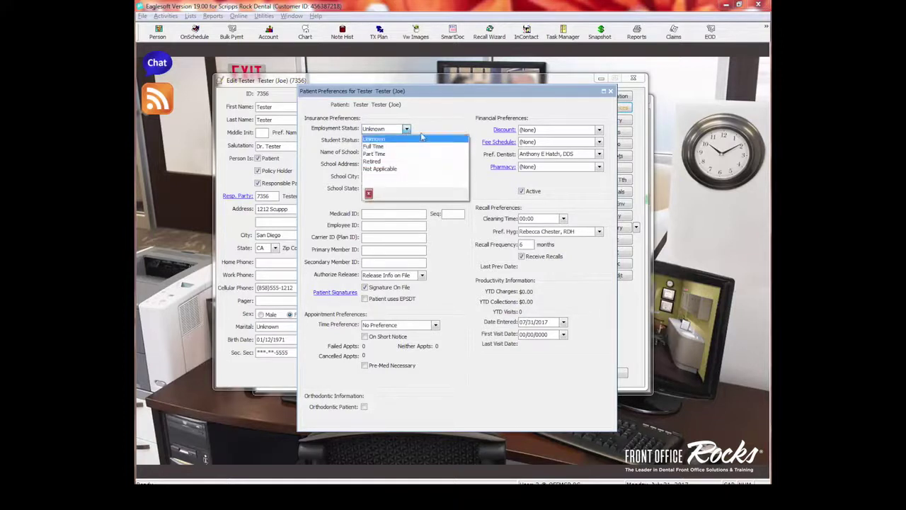
pyautogui.click(388, 161)
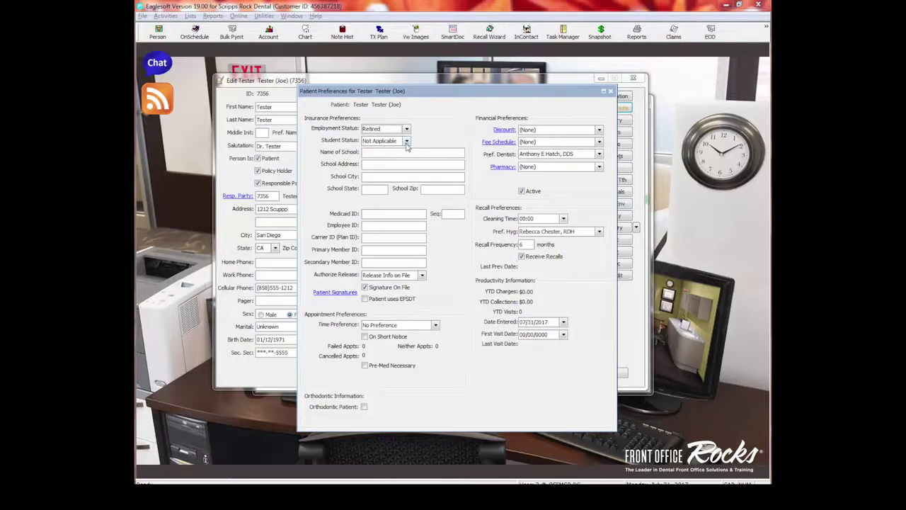
pyautogui.click(407, 141)
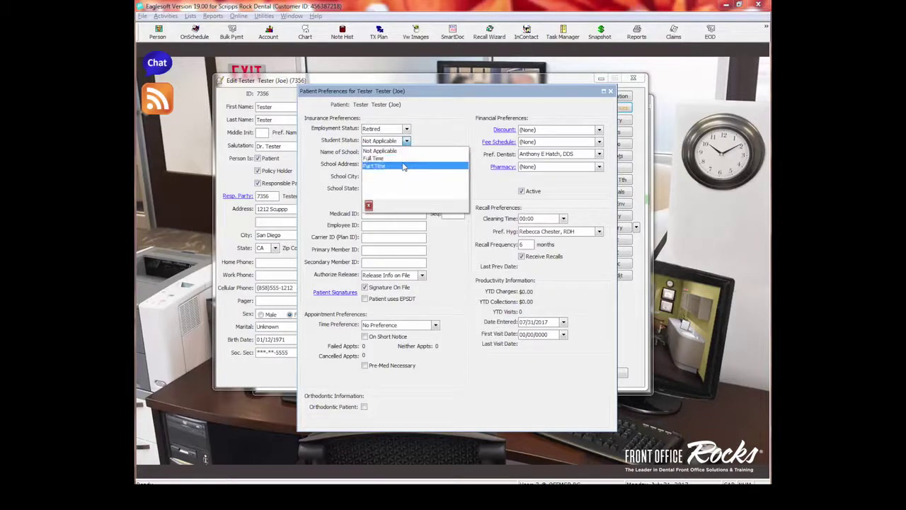
pyautogui.click(402, 158)
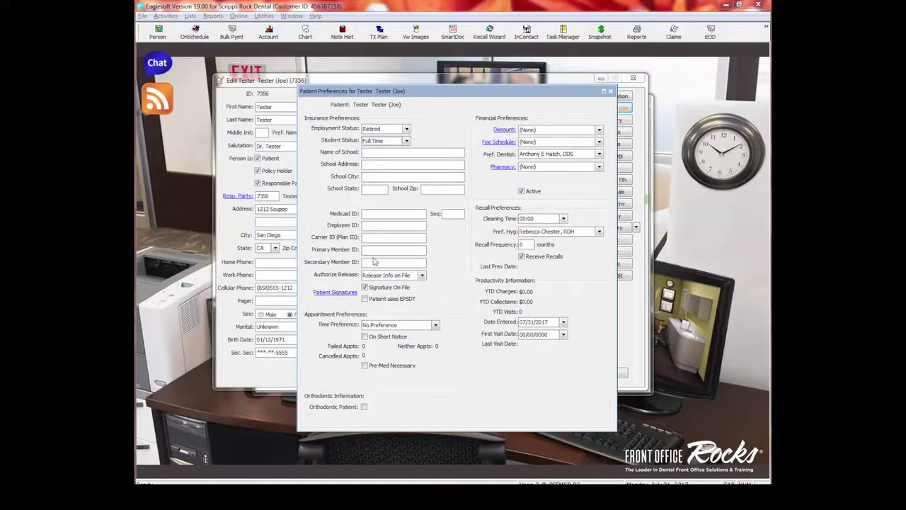
# Nudge the Patient Preferences window right and show the release authorization choices.
pyautogui.moveTo(424, 96); pyautogui.dragTo(455, 87)
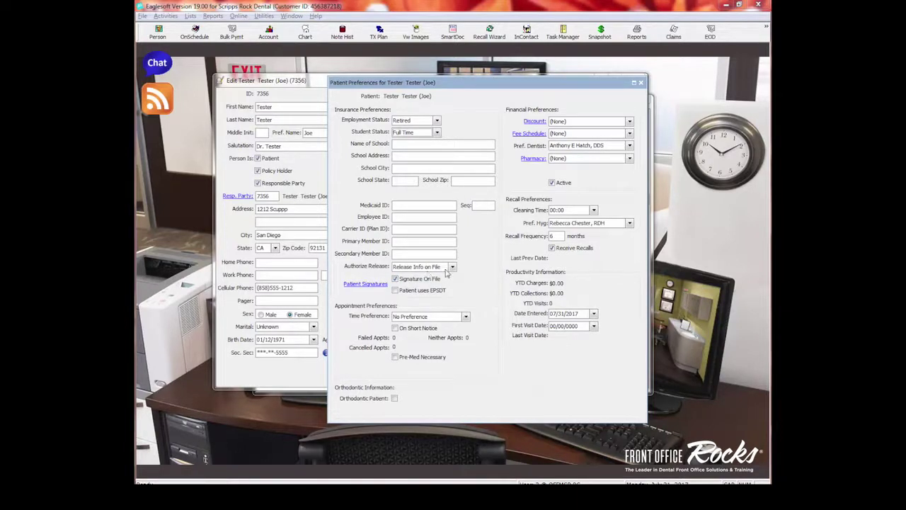
pyautogui.click(451, 267)
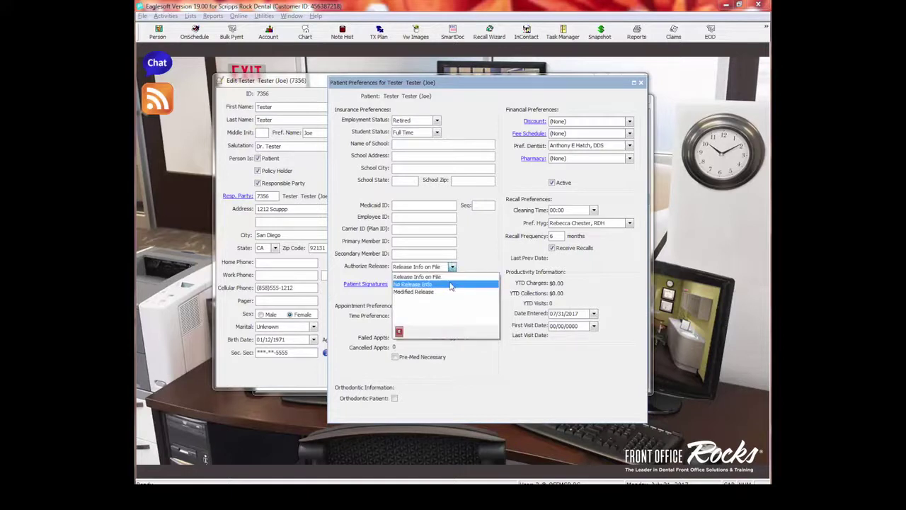
pyautogui.click(487, 259)
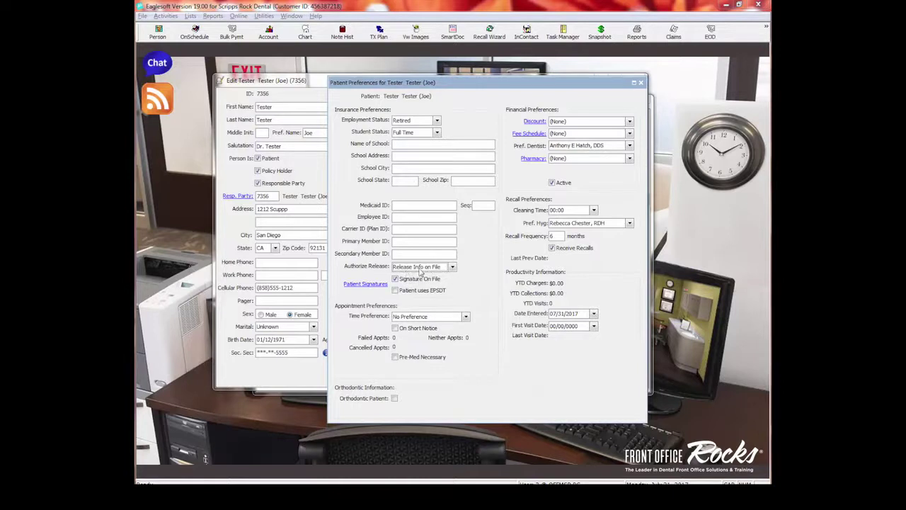
pyautogui.click(451, 266)
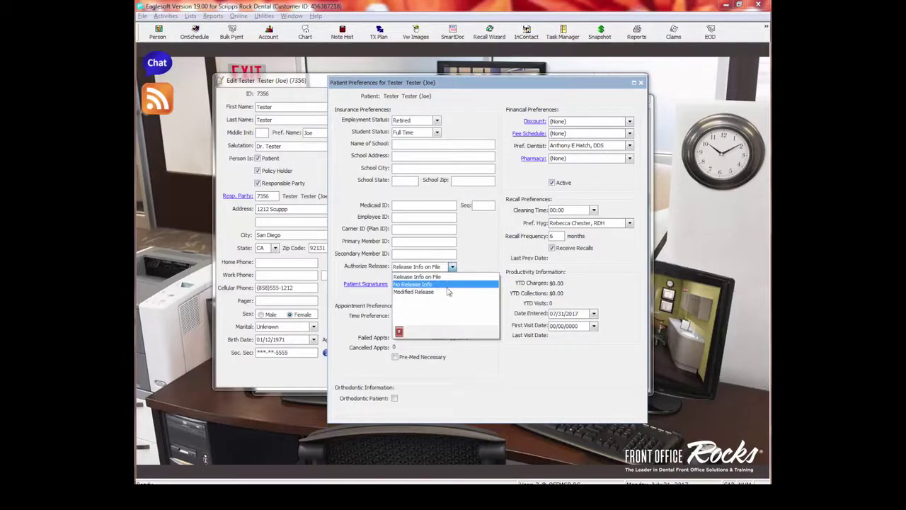
pyautogui.click(481, 259)
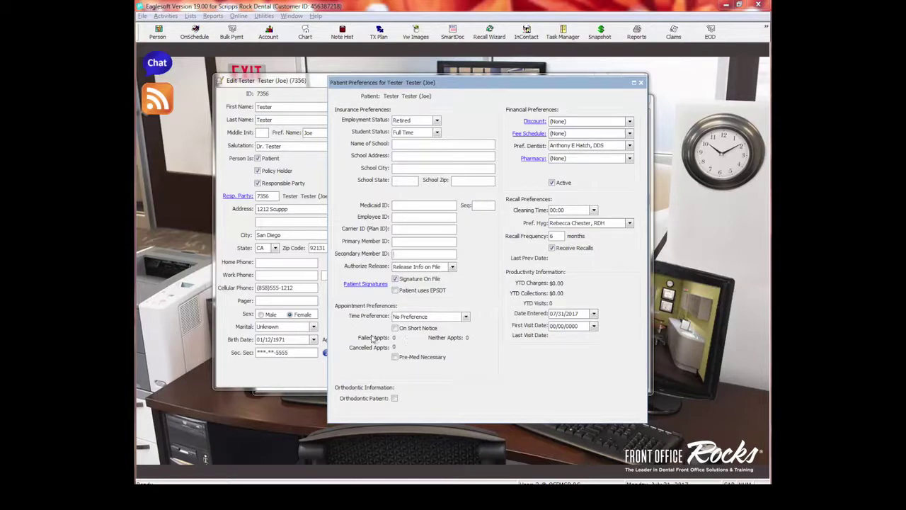
pyautogui.click(465, 316)
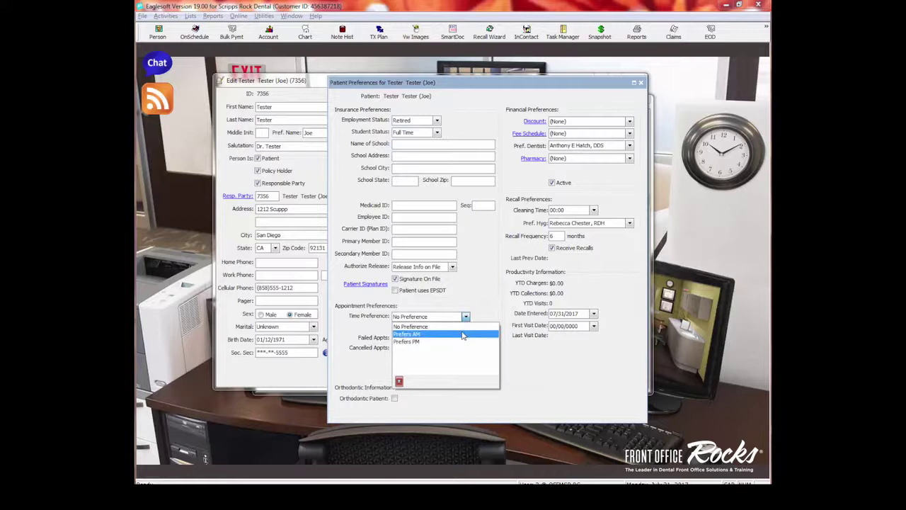
pyautogui.click(462, 334)
pyautogui.click(465, 316)
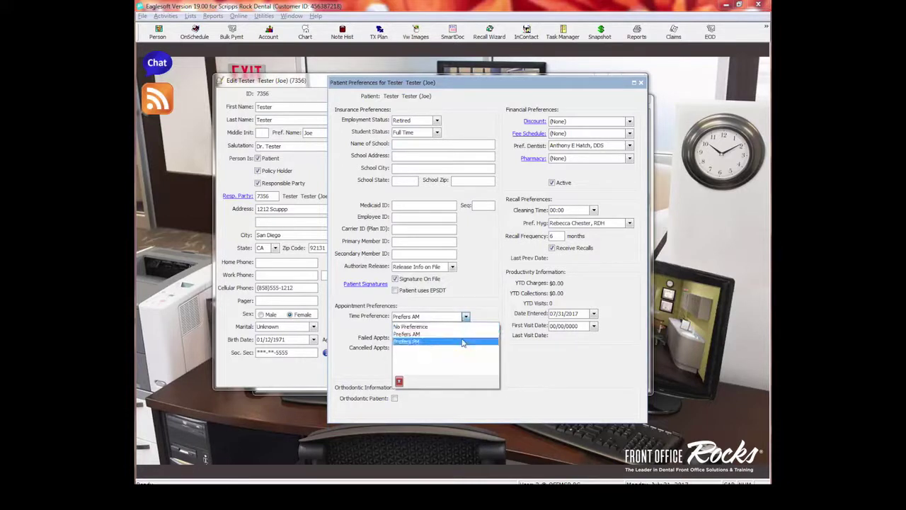
pyautogui.click(462, 342)
pyautogui.click(466, 318)
pyautogui.click(424, 326)
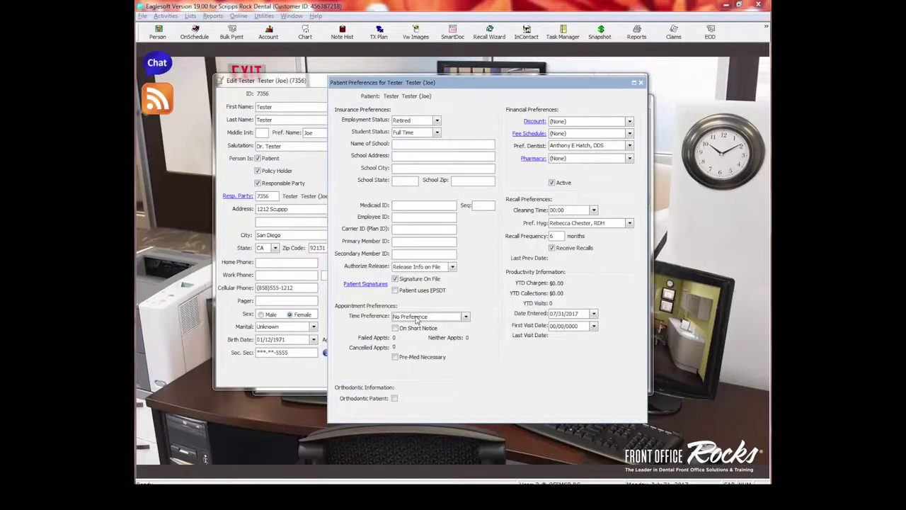
pyautogui.click(467, 316)
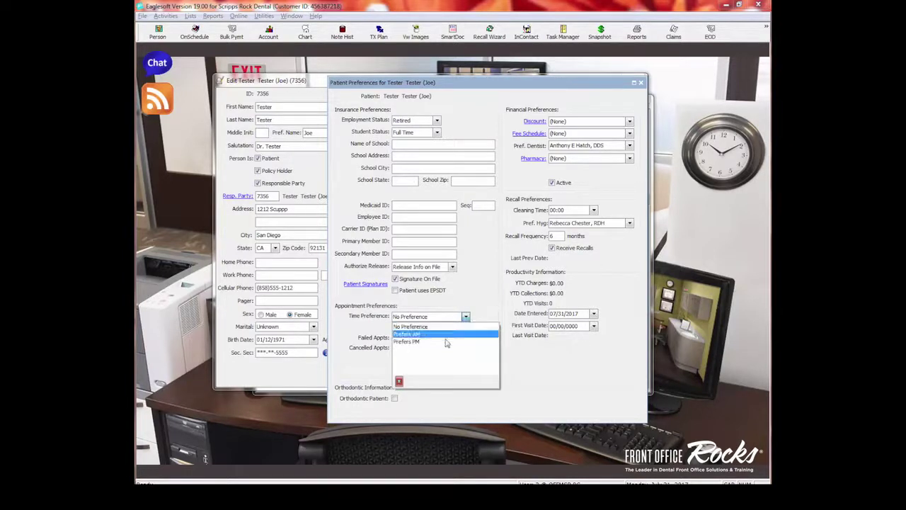
pyautogui.click(475, 307)
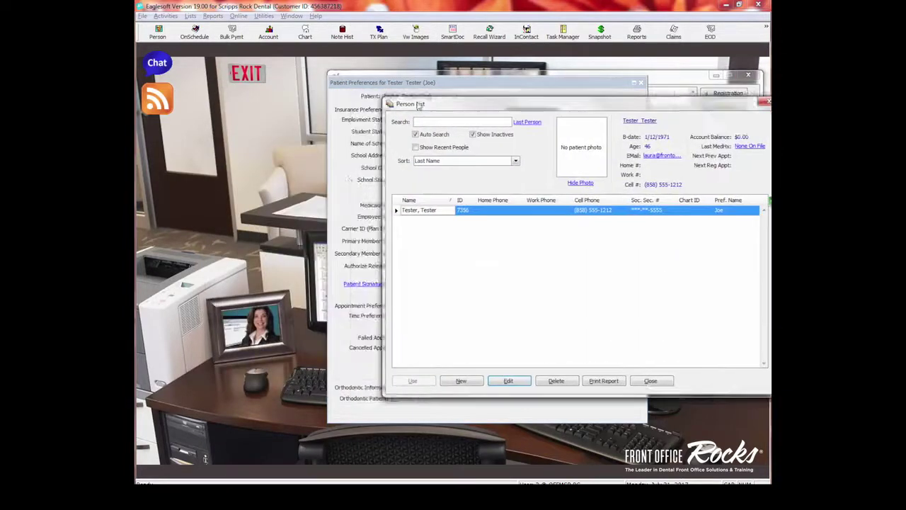
# Dismiss the support options popup and restore the Patient Preferences window.
pyautogui.click(258, 323)
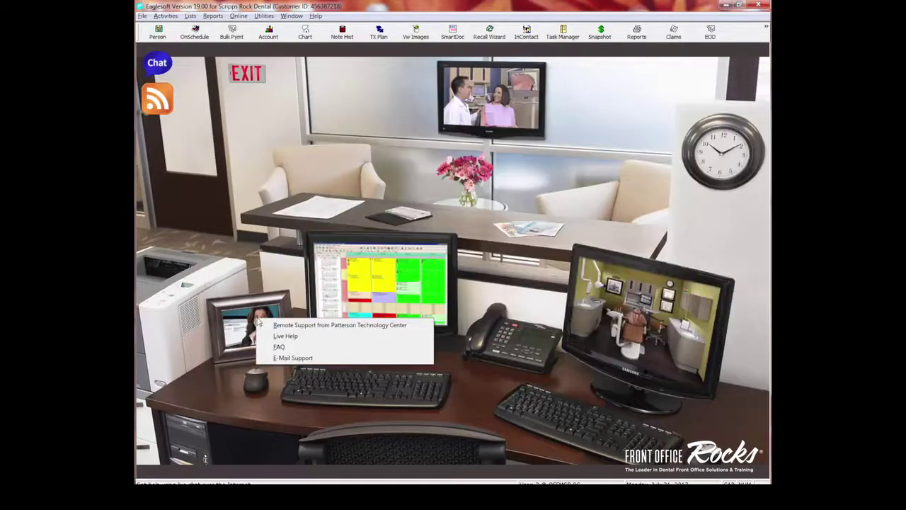
pyautogui.click(283, 347)
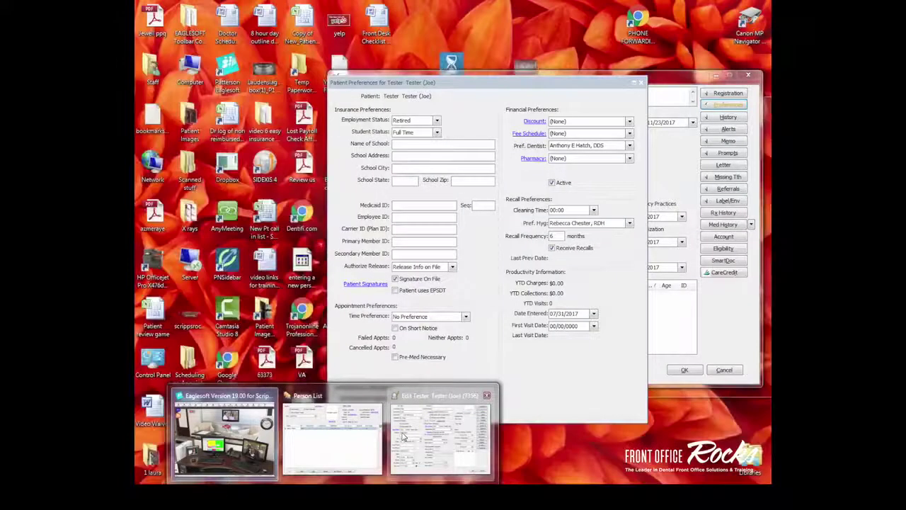
pyautogui.click(350, 435)
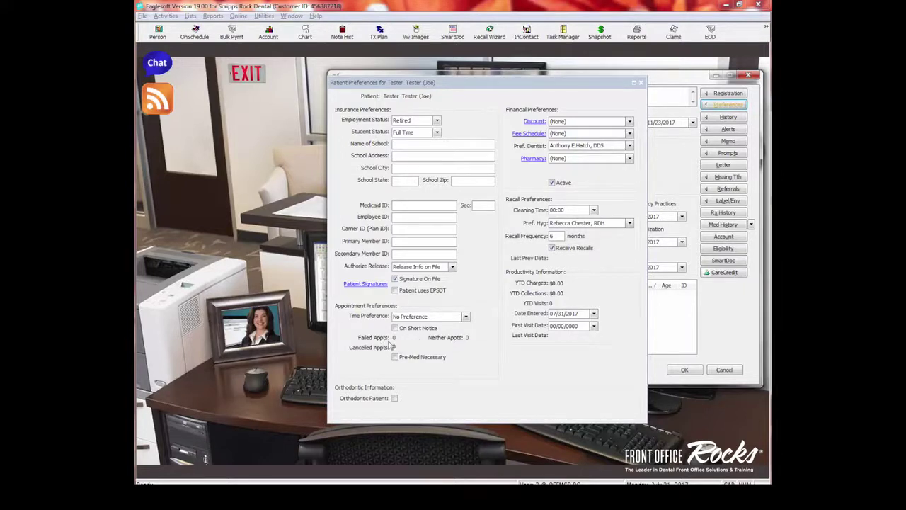
pyautogui.click(639, 82)
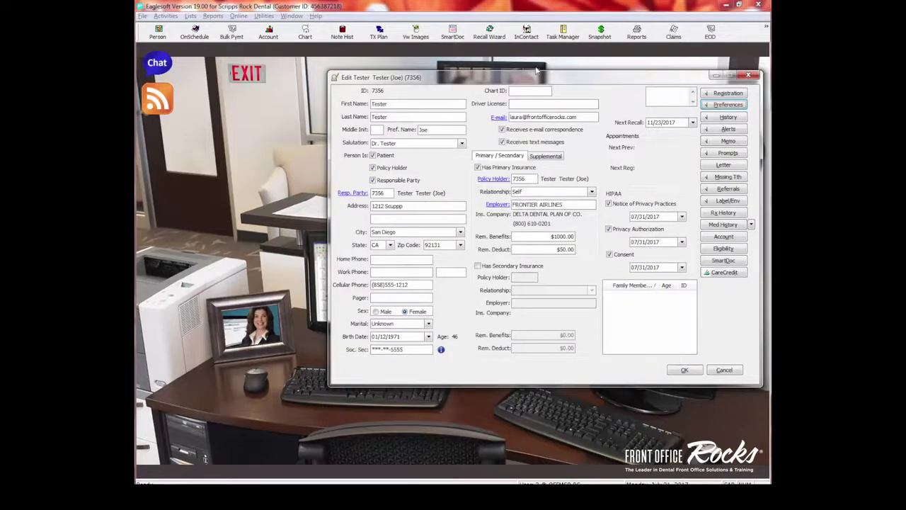
# Shift the Edit Patient window left and reopen the patient's Preferences.
pyautogui.moveTo(534, 75); pyautogui.dragTo(462, 74)
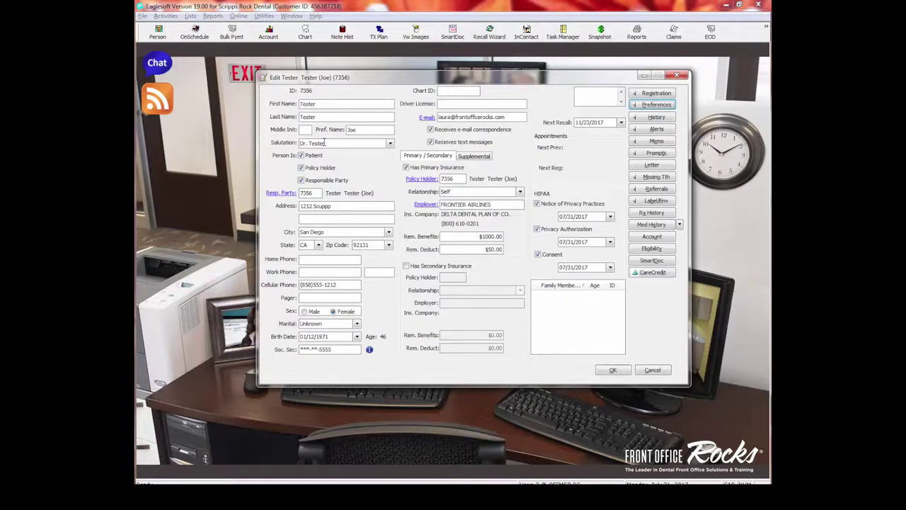
pyautogui.click(645, 106)
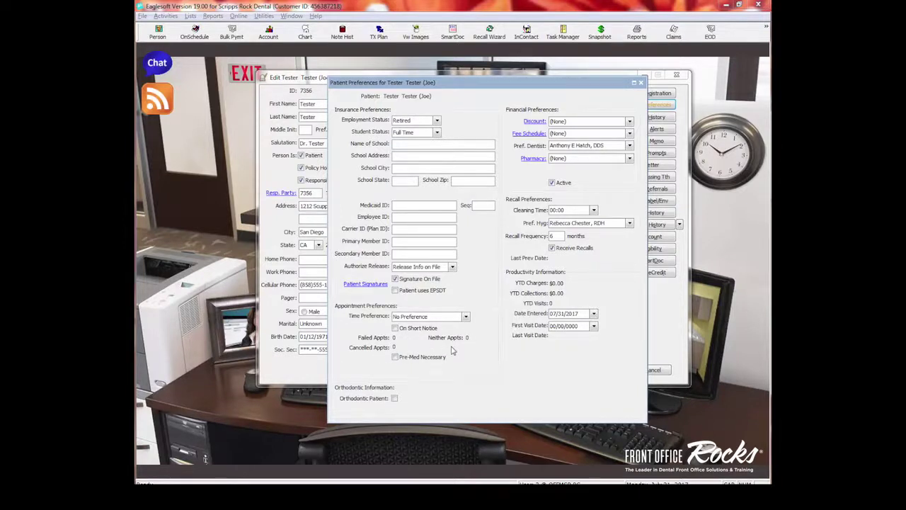
# Check Pre-Med Necessary with the Antibiotic Infection (Pen VK) template and flag Orthodontic Patient.
pyautogui.click(394, 357)
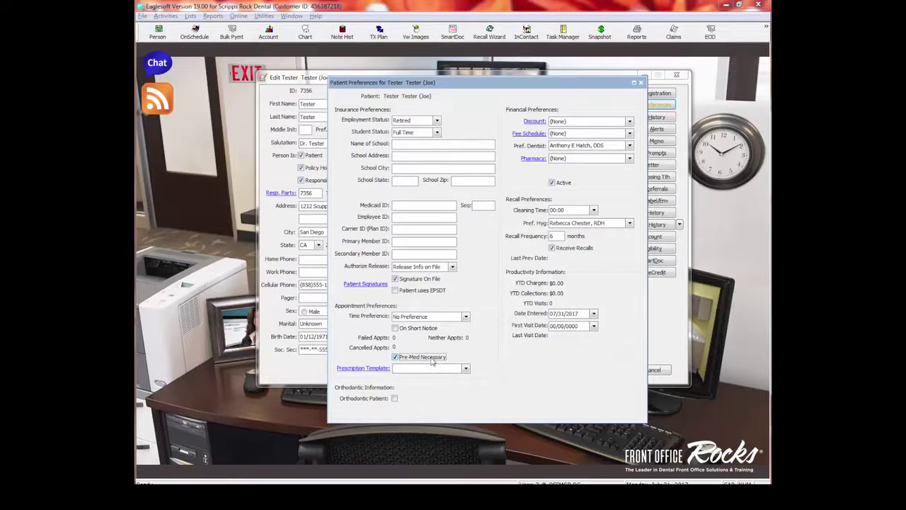
pyautogui.click(362, 368)
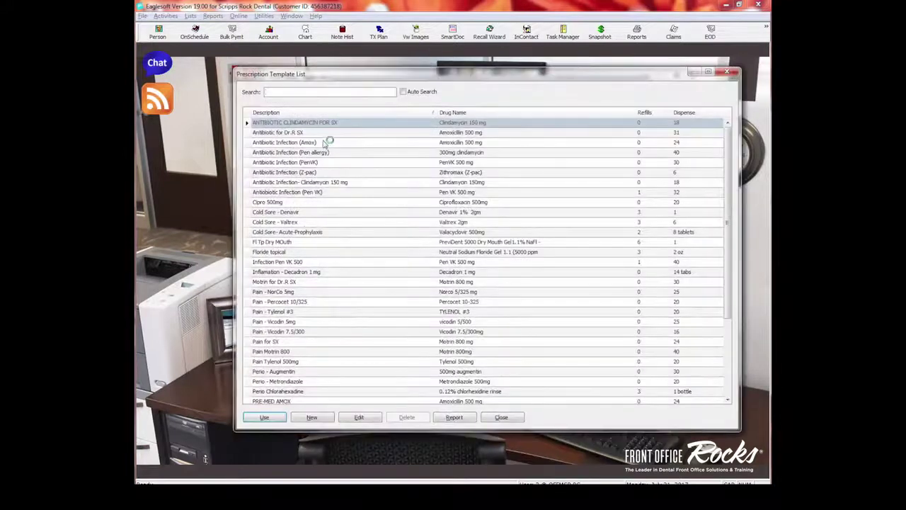
pyautogui.click(282, 194)
pyautogui.click(264, 417)
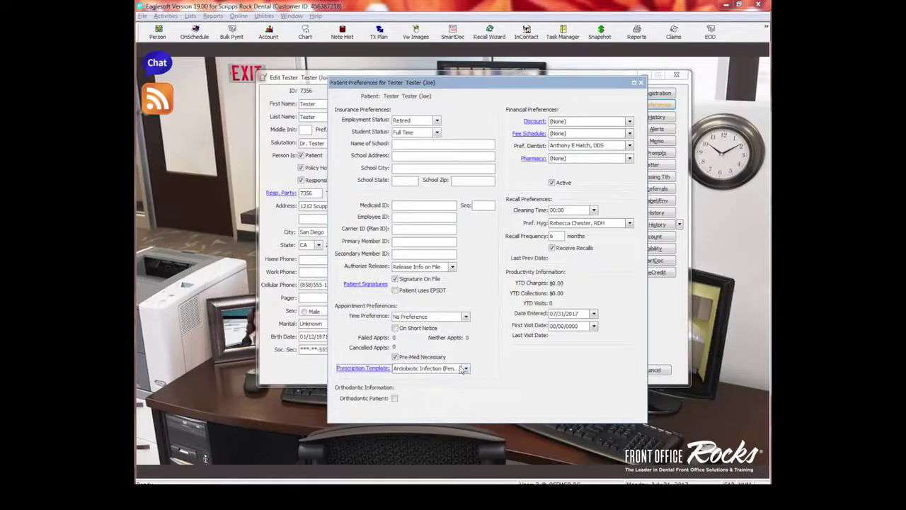
pyautogui.click(362, 369)
pyautogui.click(394, 399)
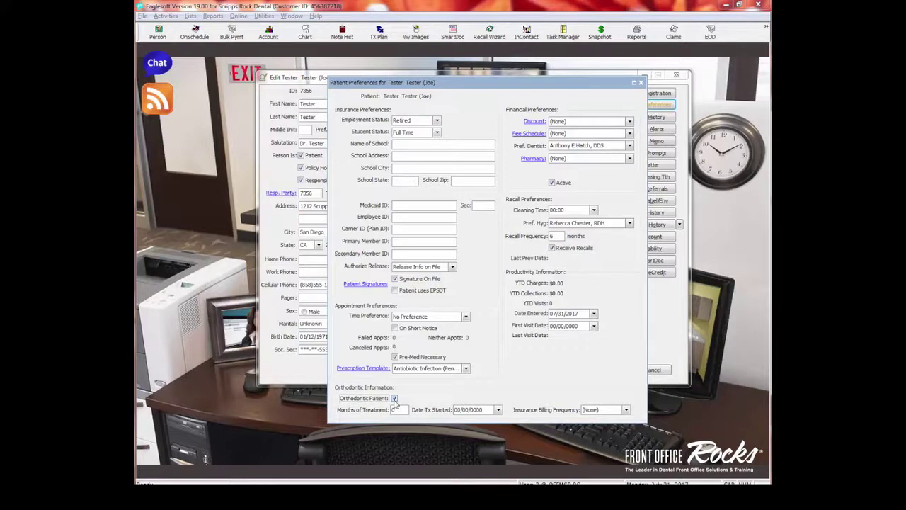
pyautogui.click(399, 413)
pyautogui.click(395, 399)
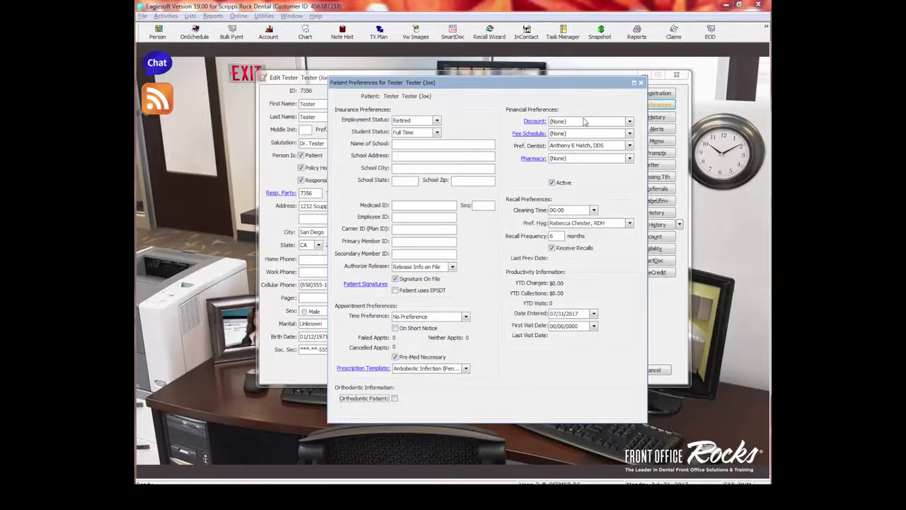
# Apply the 15% Friends and Family Discount and briefly review the Discounts List.
pyautogui.click(629, 121)
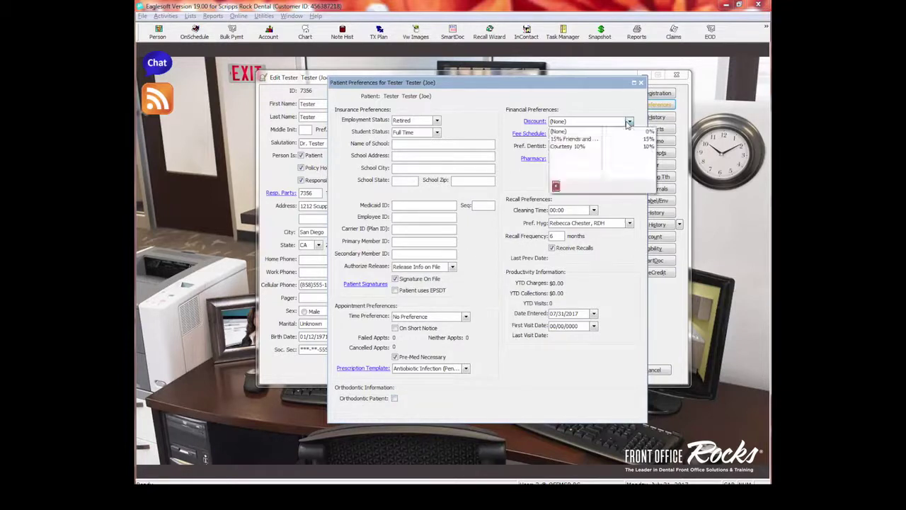
pyautogui.click(577, 138)
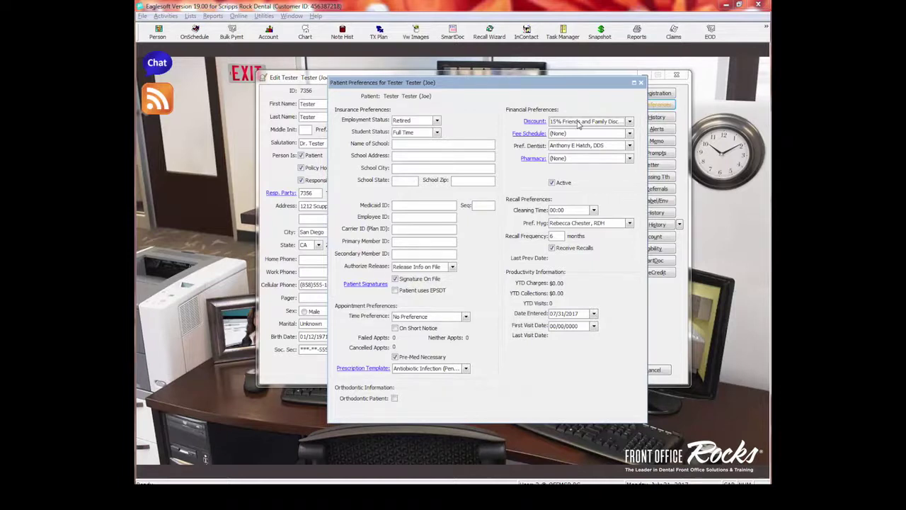
pyautogui.click(534, 121)
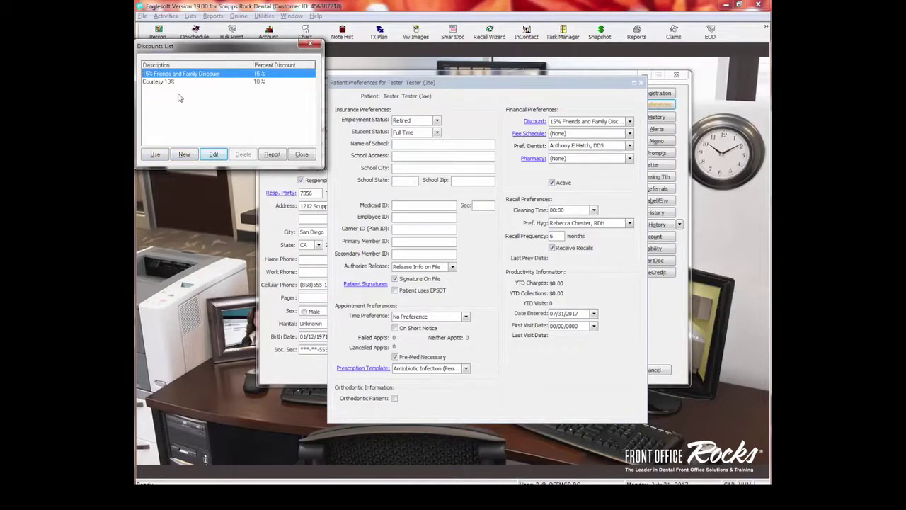
pyautogui.click(309, 44)
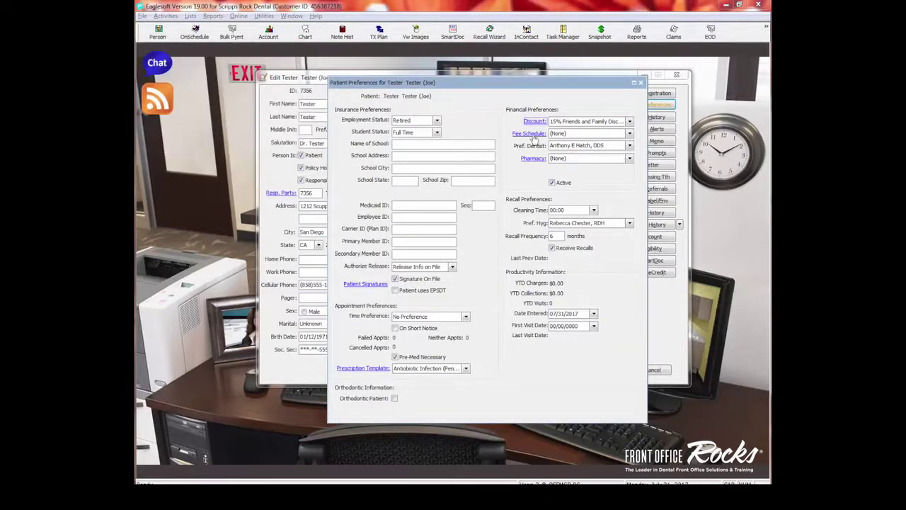
# View the fee schedule list without choosing one, then close Patient Preferences.
pyautogui.click(630, 133)
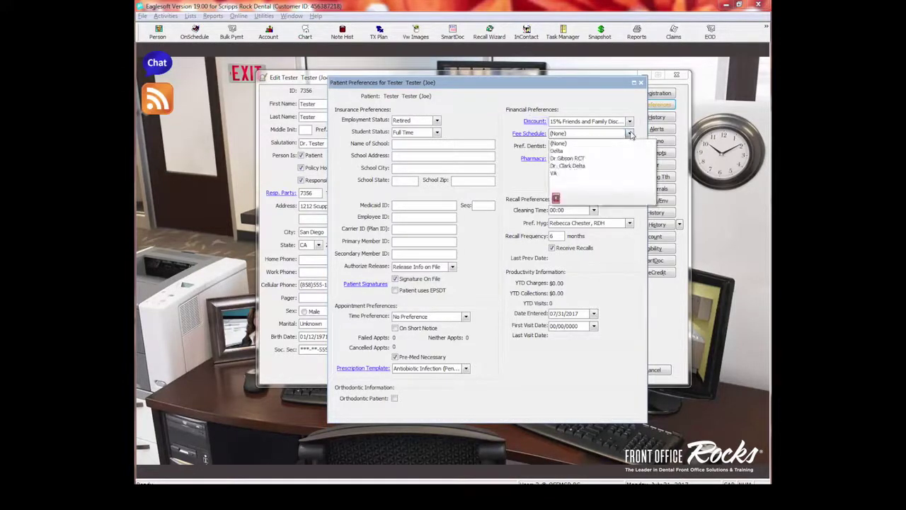
pyautogui.click(537, 136)
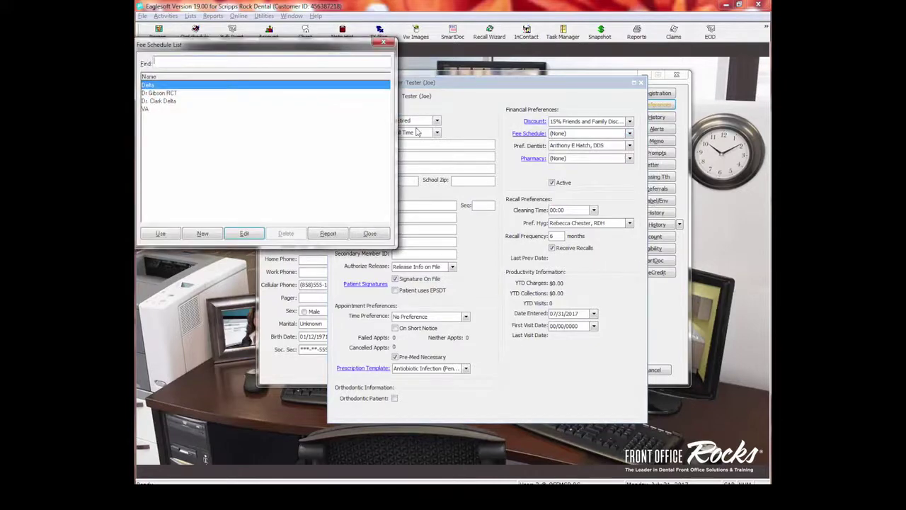
pyautogui.click(369, 233)
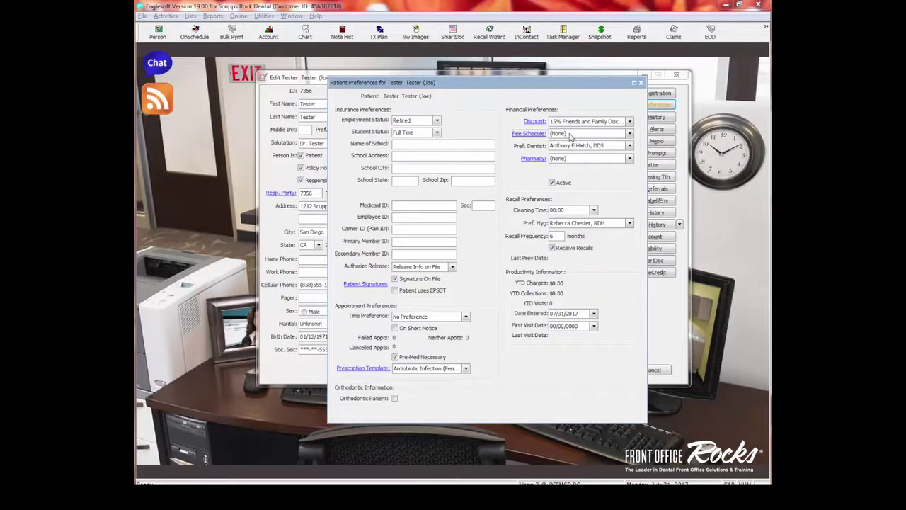
pyautogui.click(641, 83)
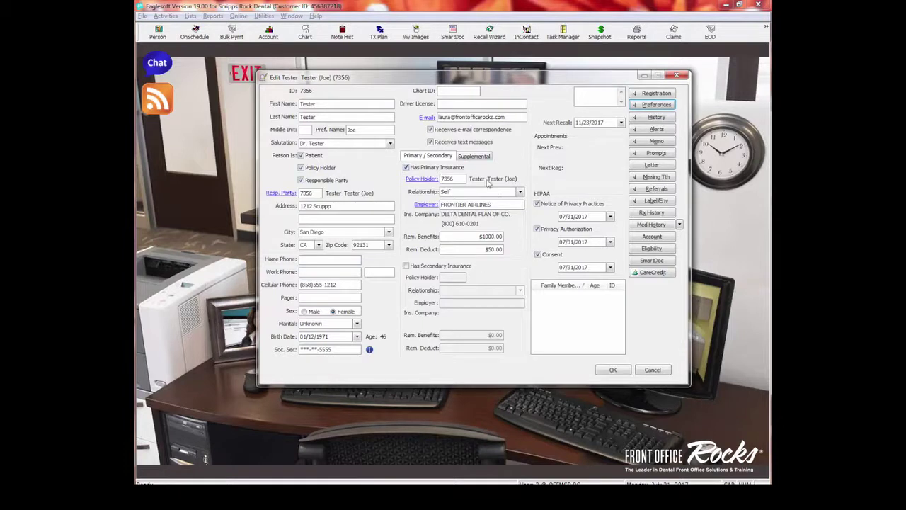
pyautogui.click(657, 105)
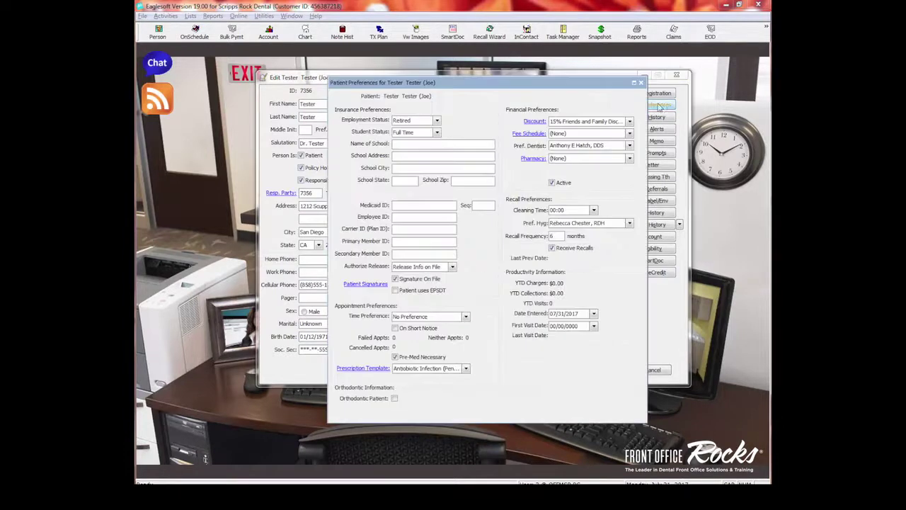
pyautogui.click(629, 158)
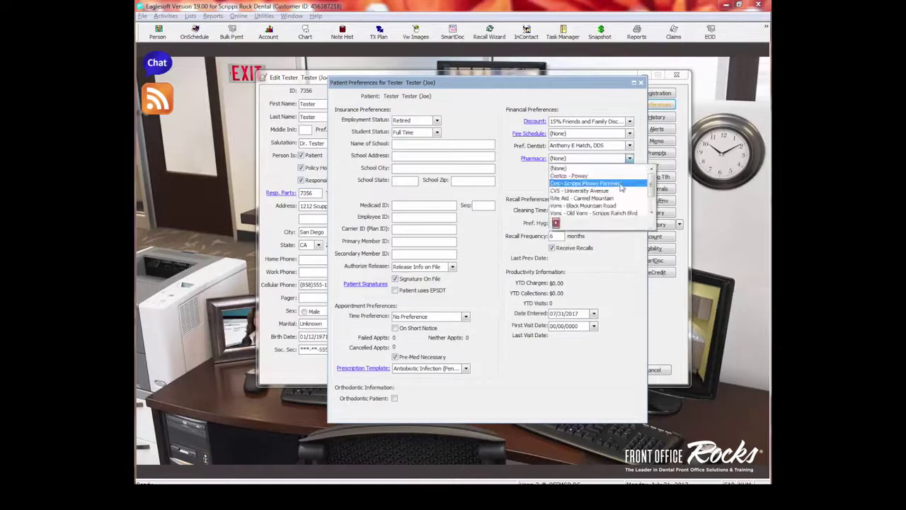
pyautogui.click(623, 188)
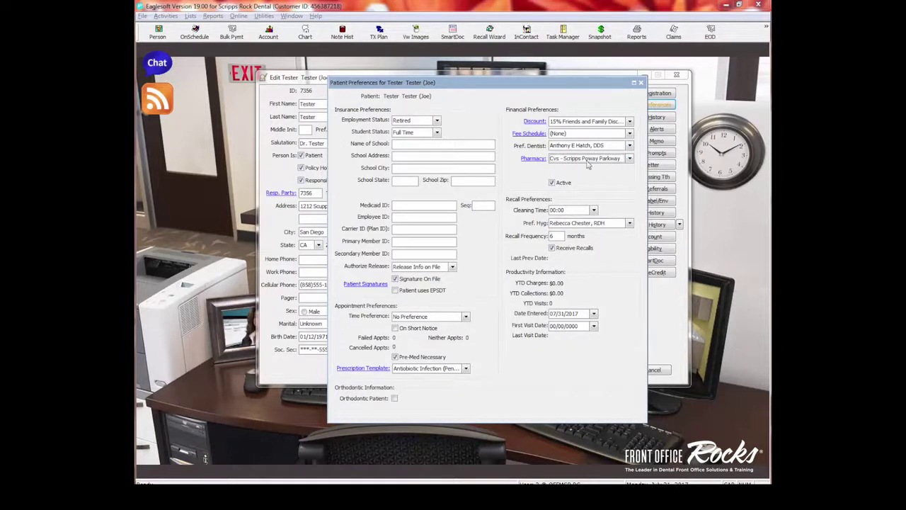
pyautogui.click(530, 158)
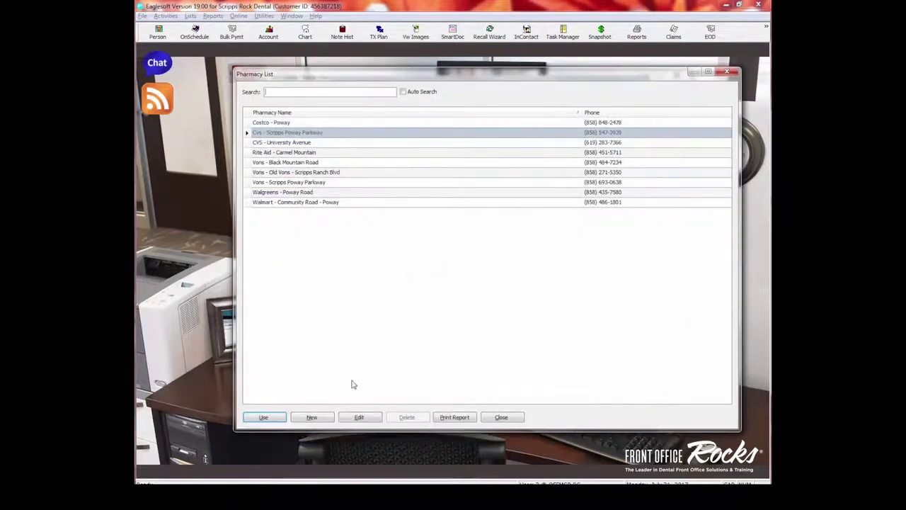
pyautogui.click(328, 417)
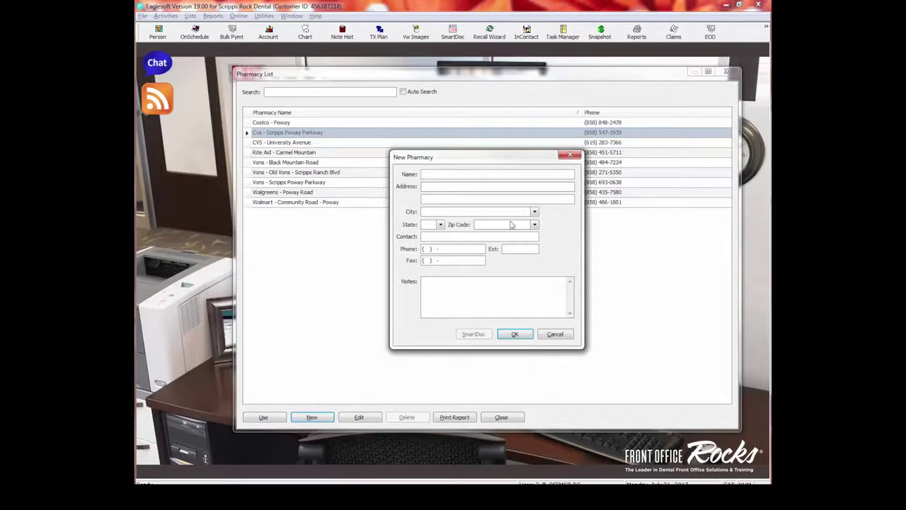
pyautogui.click(567, 337)
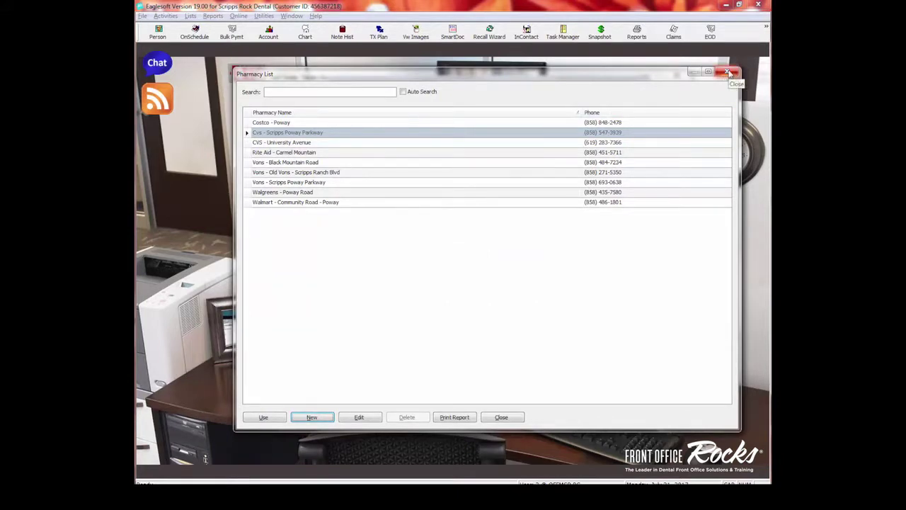
pyautogui.click(729, 73)
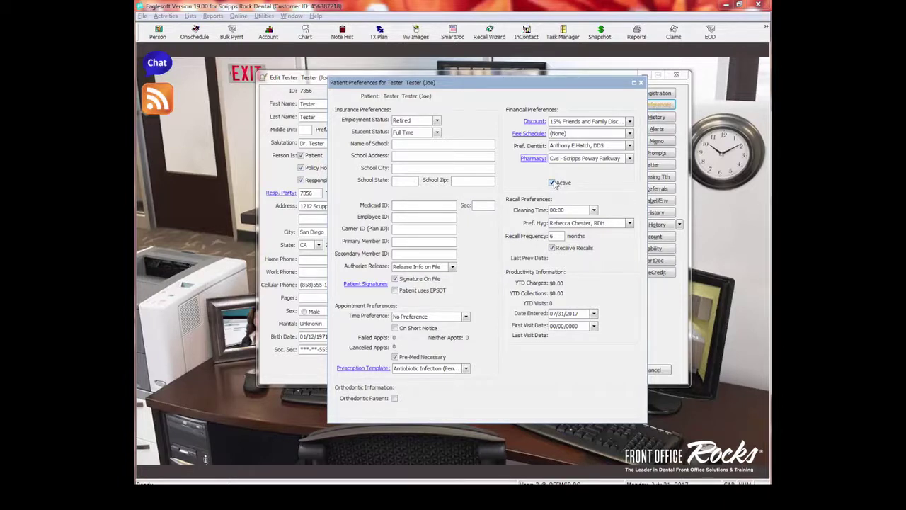
# Toggle the Active checkbox off and back on, then show the Cleaning Time choices.
pyautogui.click(554, 184)
pyautogui.click(554, 183)
pyautogui.click(594, 211)
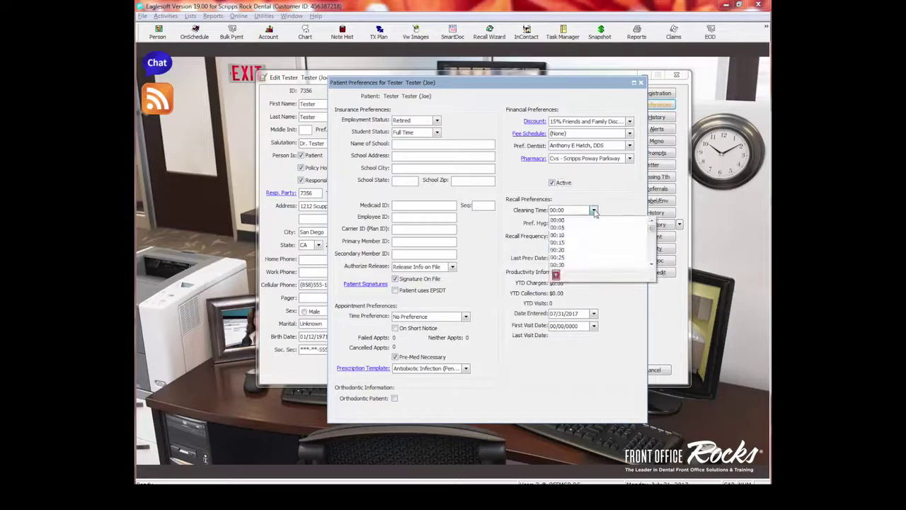
# Change the cleaning time from 01:00 to 01:30 and highlight the recall frequency value 6.
pyautogui.click(574, 243)
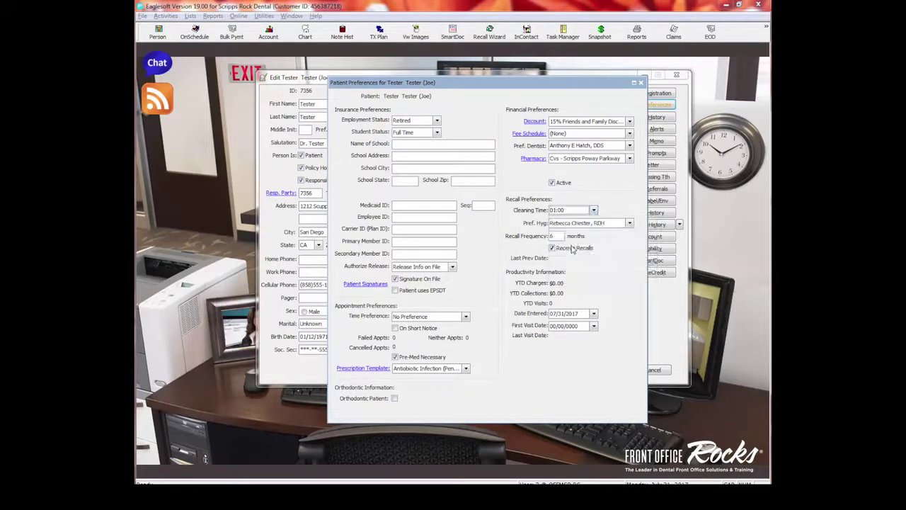
pyautogui.click(594, 211)
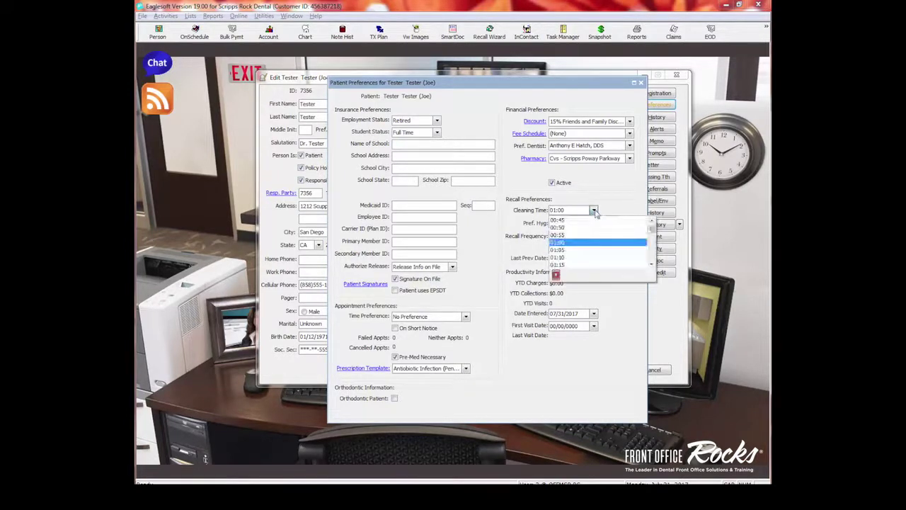
pyautogui.click(575, 265)
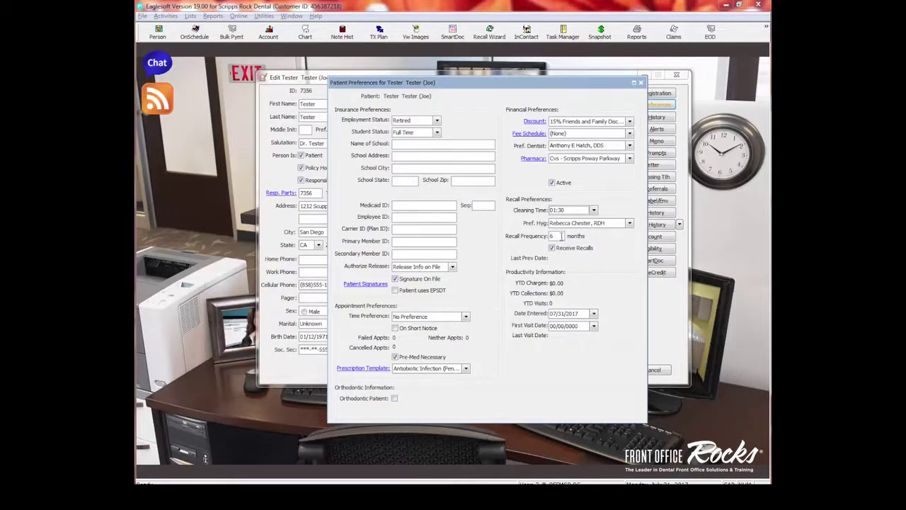
pyautogui.moveTo(561, 237); pyautogui.dragTo(538, 235)
# Replace the recall frequency with 3 and toggle Receive Recalls off, then back on.
pyautogui.write('3')
pyautogui.click(550, 237)
pyautogui.press('Delete')
pyautogui.write('3')
pyautogui.doubleClick(564, 236)
pyautogui.click(567, 251)
pyautogui.click(552, 250)
pyautogui.click(585, 249)
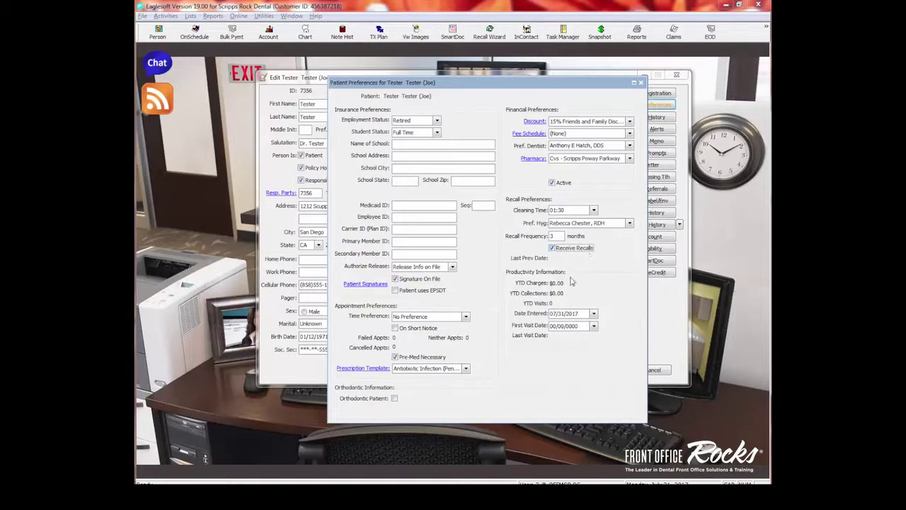
# Close Patient Preferences, check the empty Patient History twice, then bring up Patient Alerts.
pyautogui.click(641, 84)
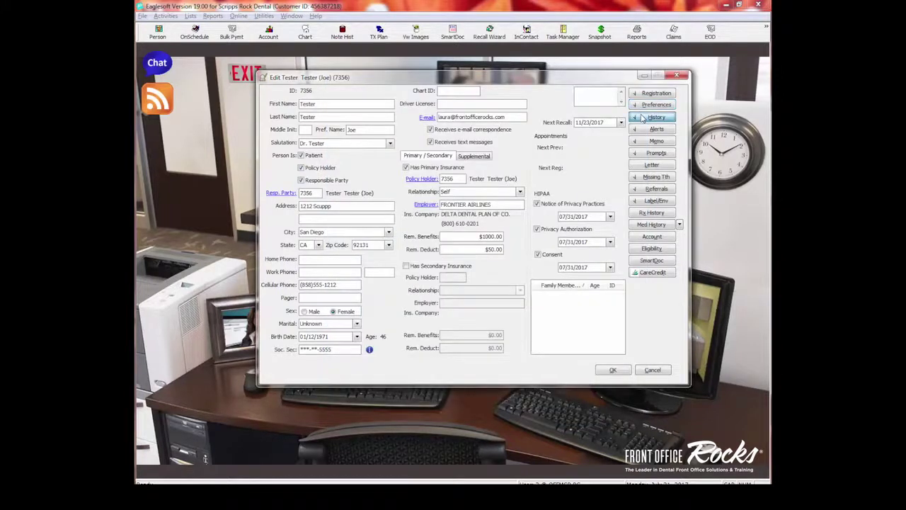
pyautogui.click(652, 116)
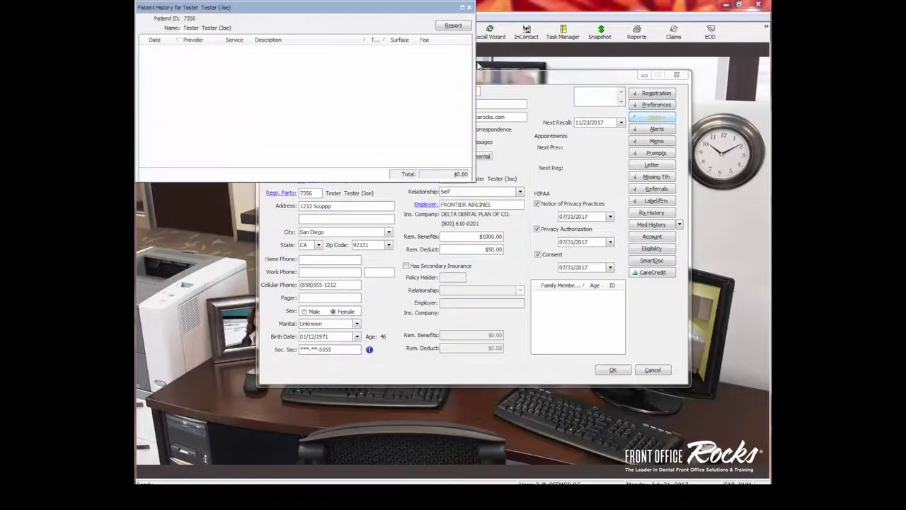
pyautogui.click(468, 9)
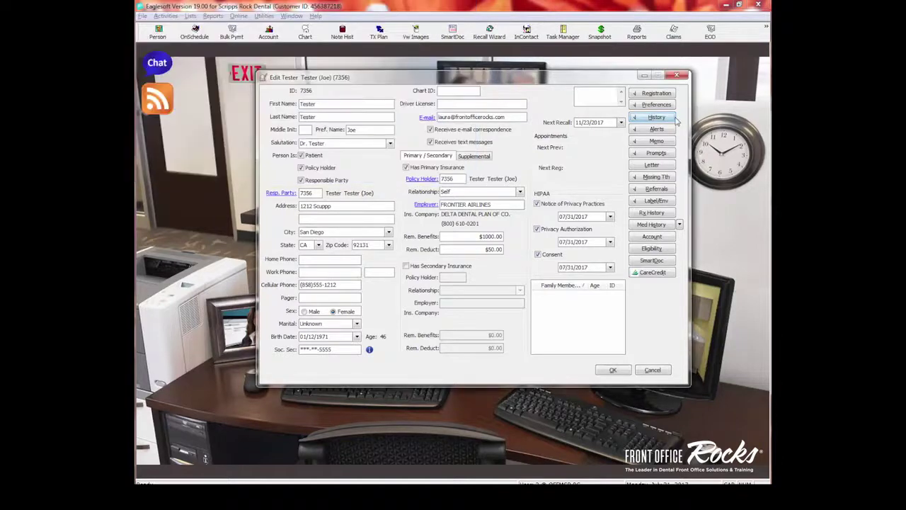
pyautogui.click(651, 117)
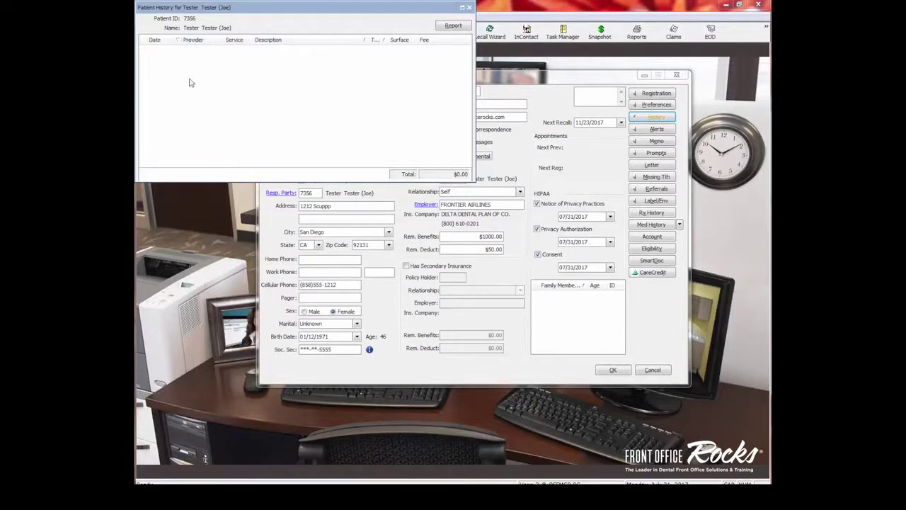
pyautogui.click(468, 9)
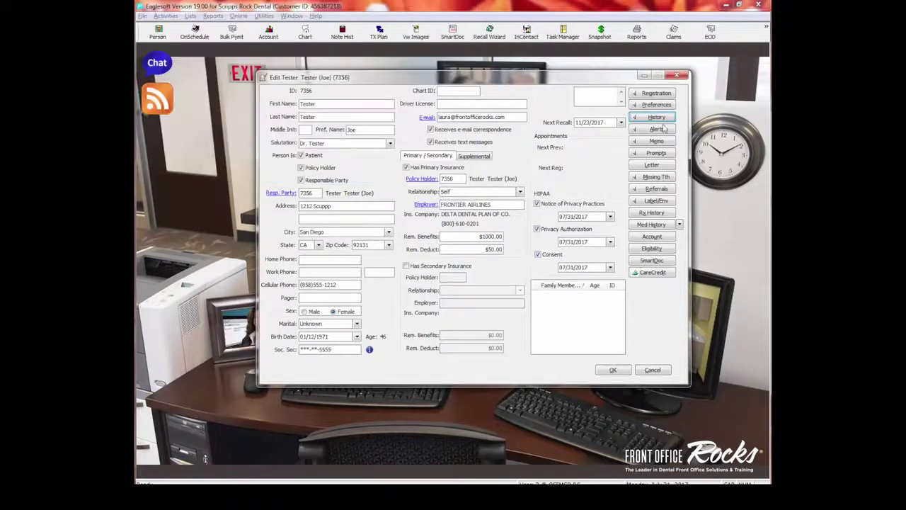
pyautogui.click(651, 129)
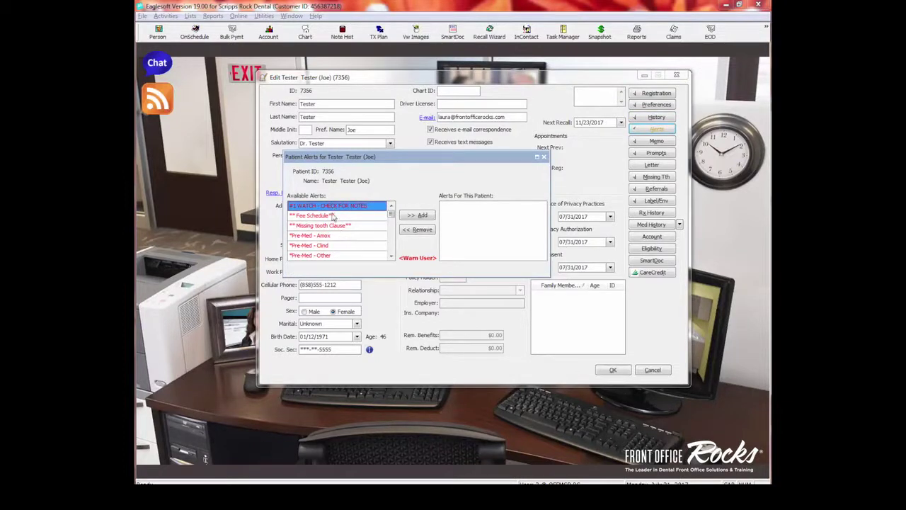
# Assign the *Pre-Med - Amox alert, then save and close the Edit Patient record.
pyautogui.click(328, 236)
pyautogui.click(421, 215)
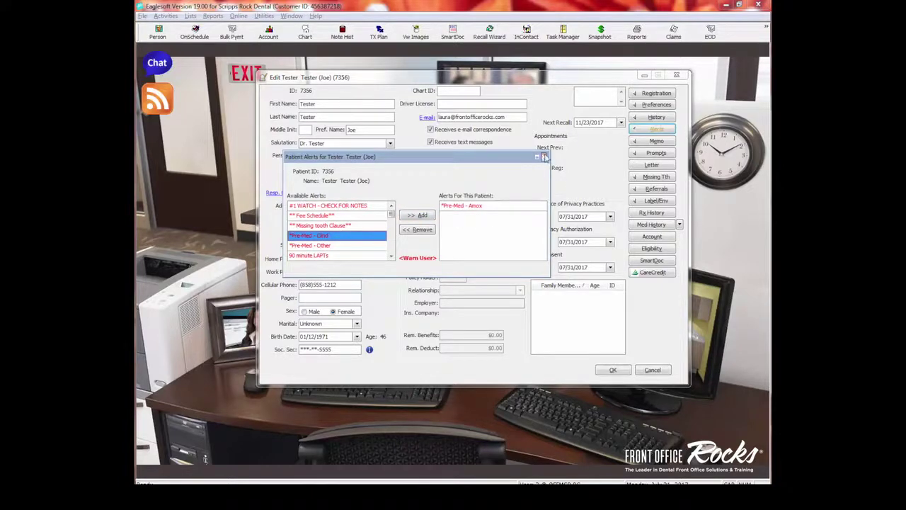
pyautogui.click(544, 156)
pyautogui.click(613, 370)
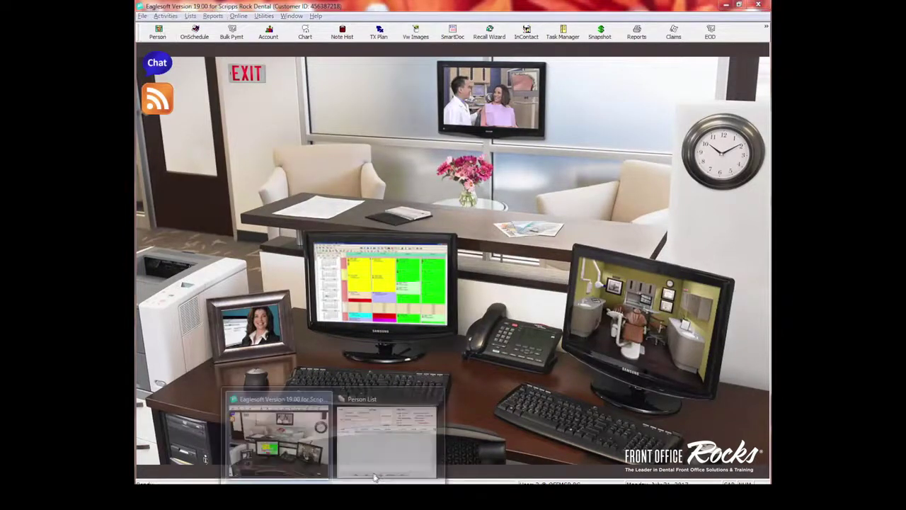
# Reopen the patient from the Person List and acknowledge the *Pre-Med - Amox alert popup.
pyautogui.click(390, 449)
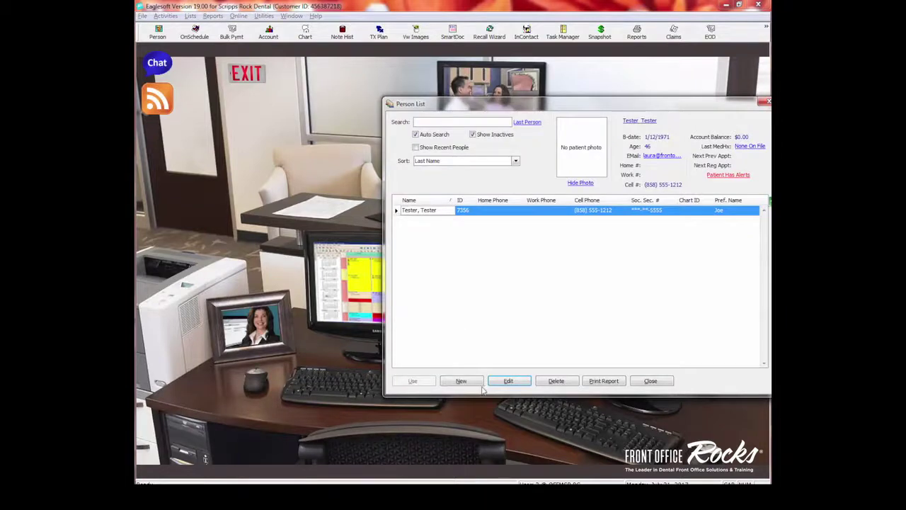
pyautogui.click(504, 383)
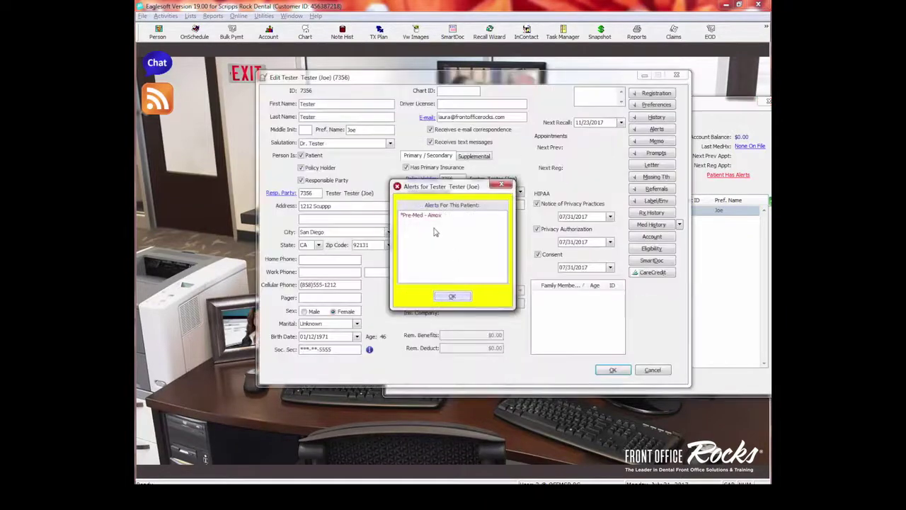
pyautogui.click(452, 297)
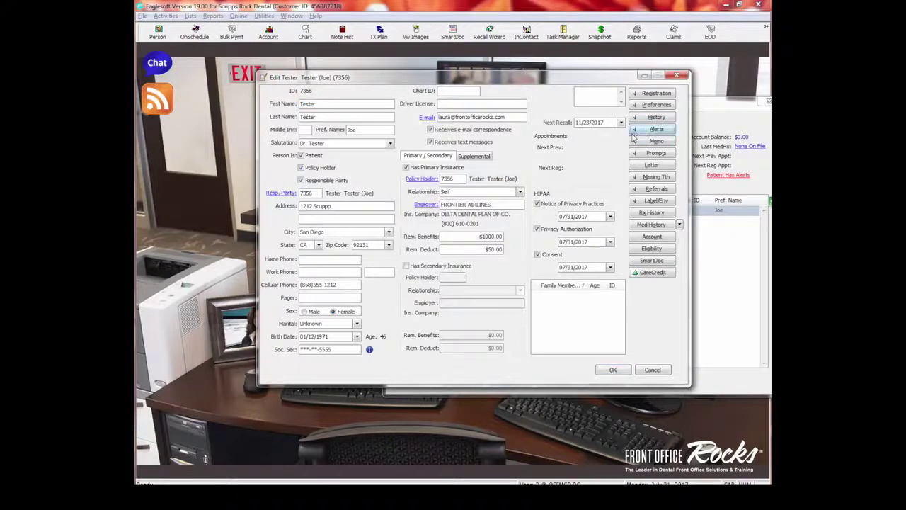
pyautogui.click(634, 132)
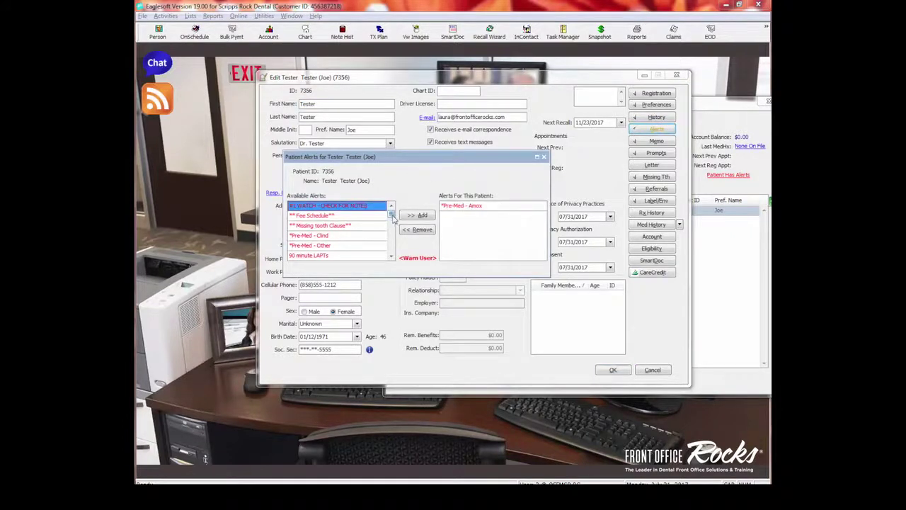
pyautogui.moveTo(391, 216)
pyautogui.mouseDown()
pyautogui.moveTo(400, 262)
pyautogui.moveTo(390, 210)
pyautogui.mouseUp()
pyautogui.click(325, 206)
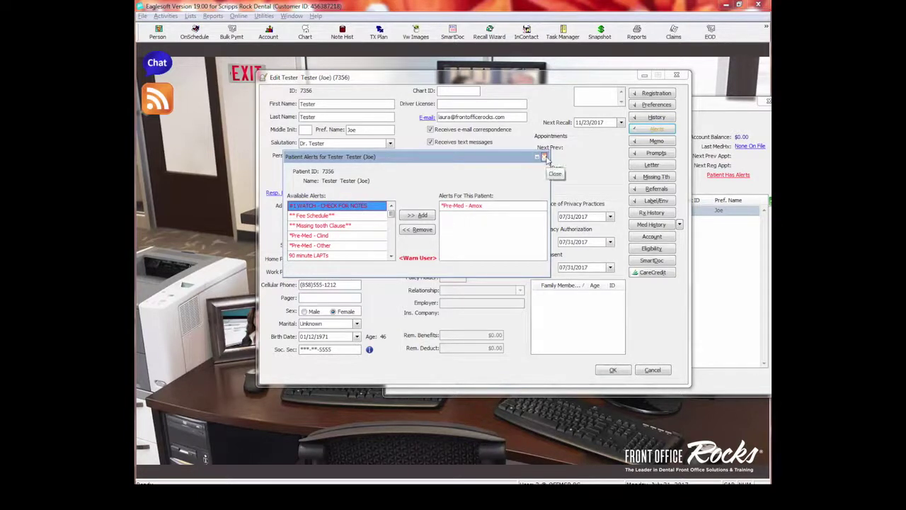
pyautogui.click(544, 157)
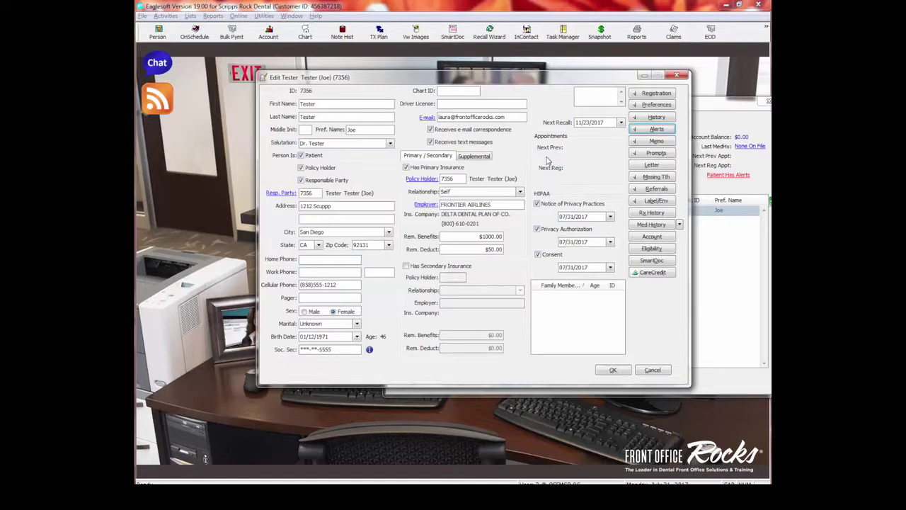
pyautogui.click(656, 140)
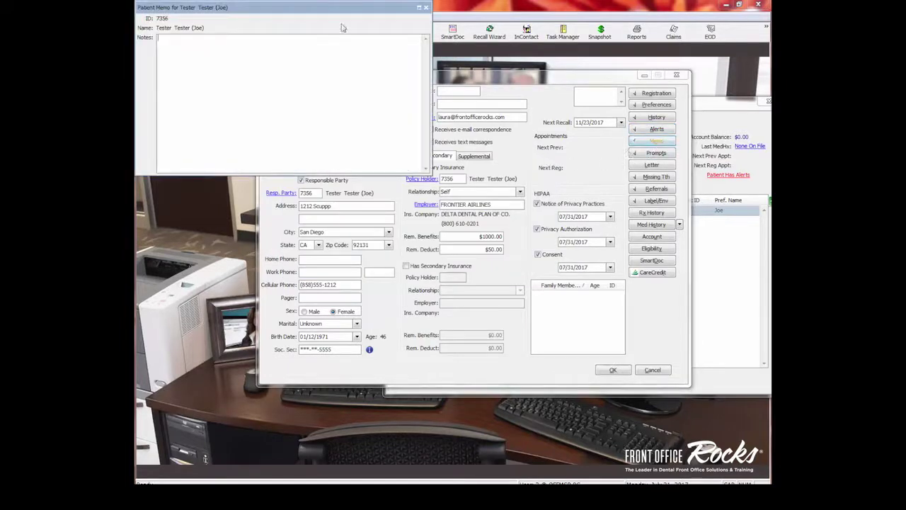
pyautogui.click(426, 9)
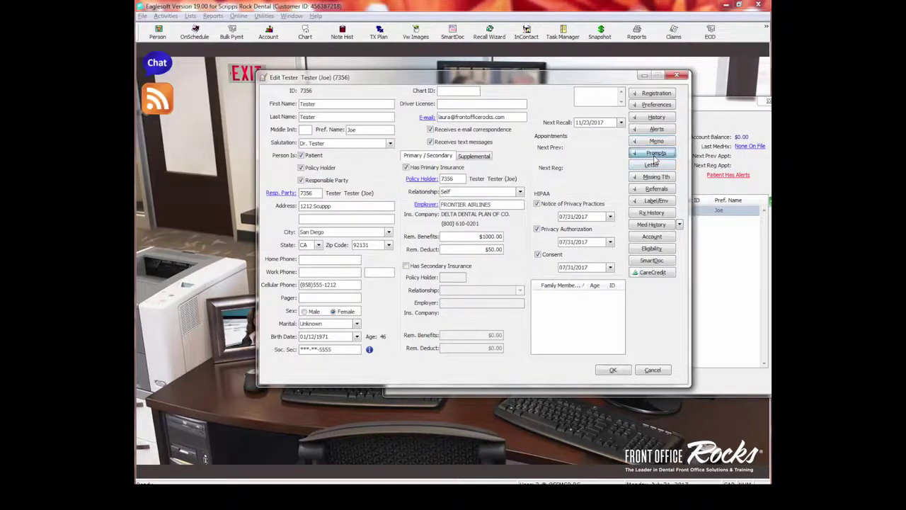
pyautogui.click(655, 154)
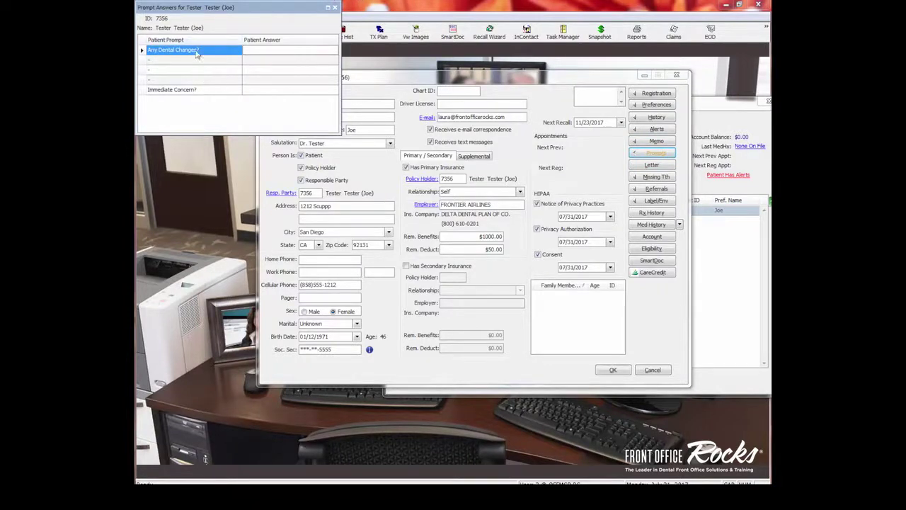
# Bring the Prompt Answers window into view, close it unanswered, and start a patient letter.
pyautogui.moveTo(226, 8); pyautogui.dragTo(330, 90)
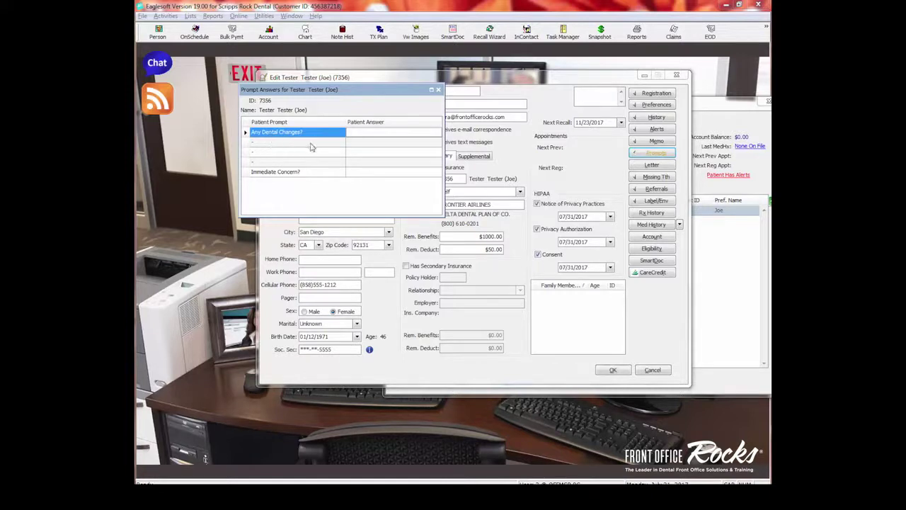
pyautogui.click(438, 90)
pyautogui.click(646, 167)
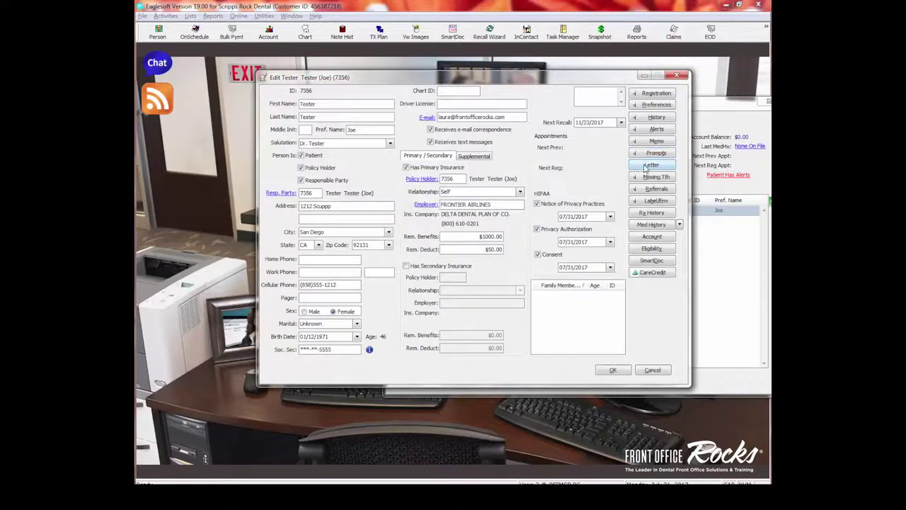
# Dismiss the letter notices, close the HIPAA Authorization letter unprocessed, and go to Missing Teeth.
pyautogui.click(473, 246)
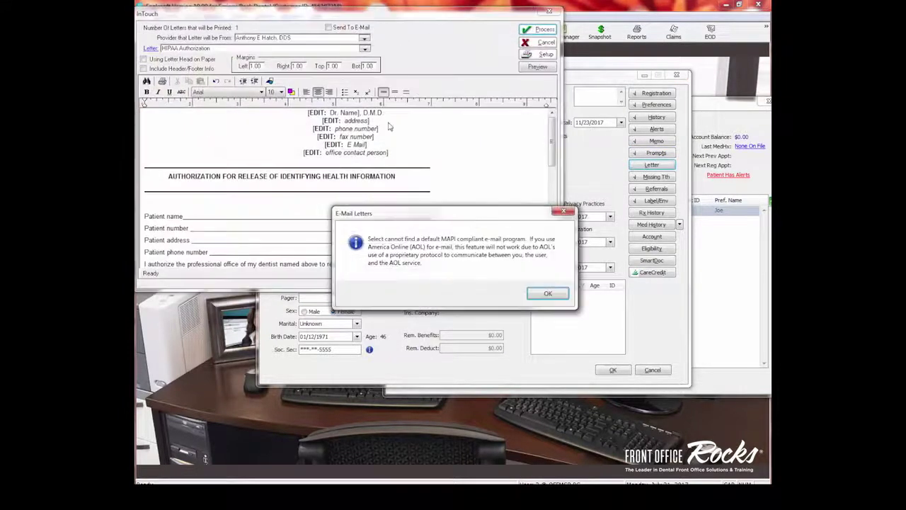
pyautogui.click(550, 293)
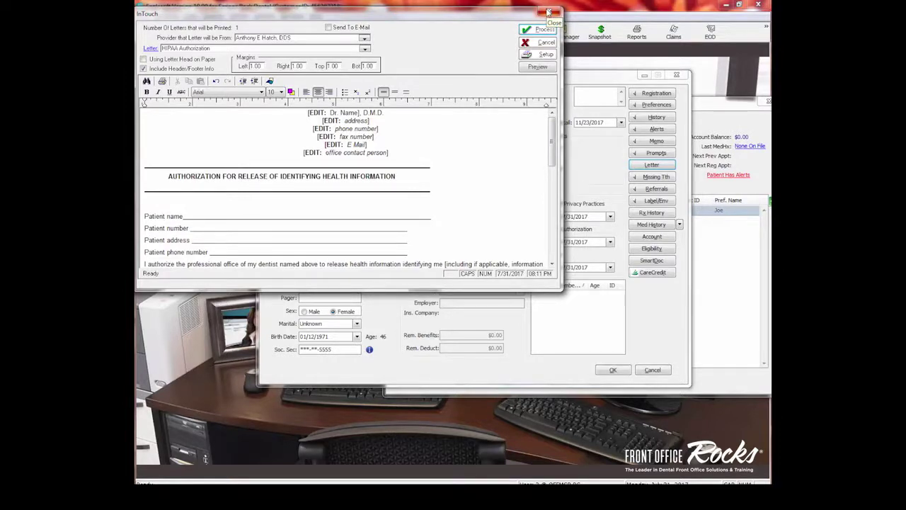
pyautogui.click(550, 12)
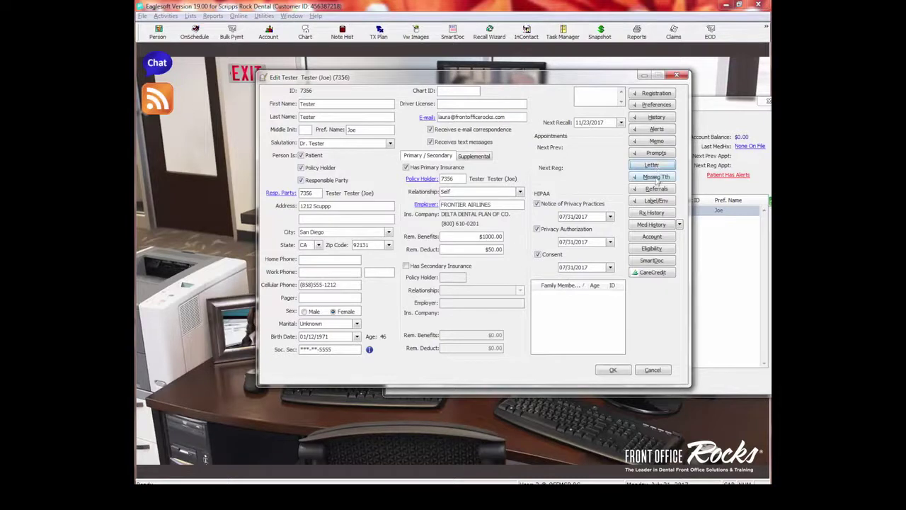
pyautogui.click(656, 176)
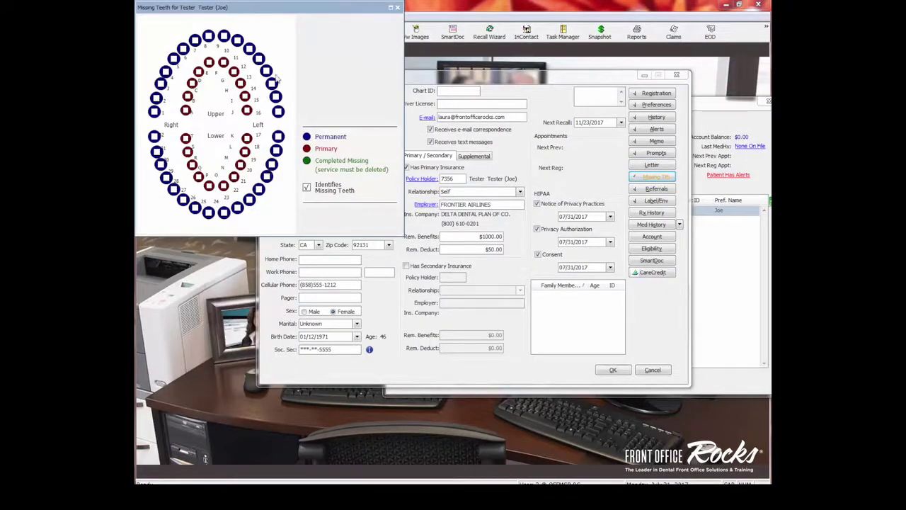
pyautogui.moveTo(286, 16); pyautogui.dragTo(473, 130)
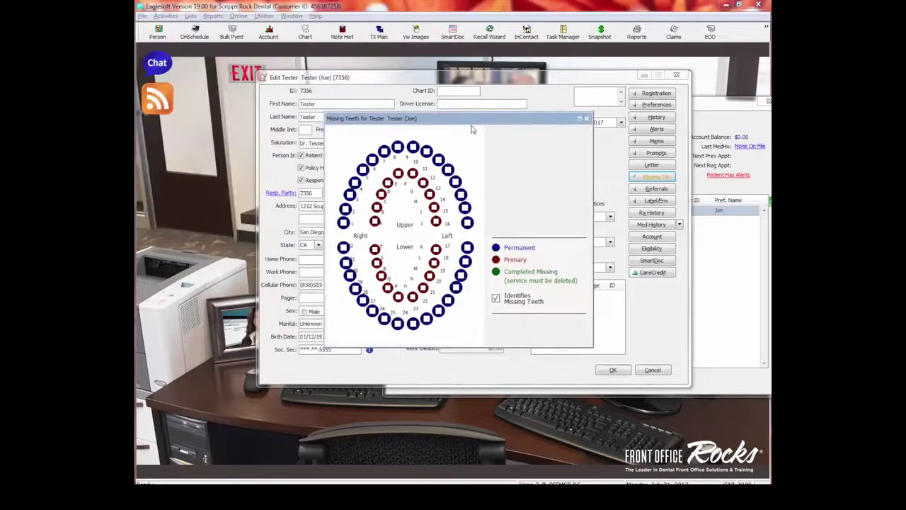
pyautogui.click(586, 119)
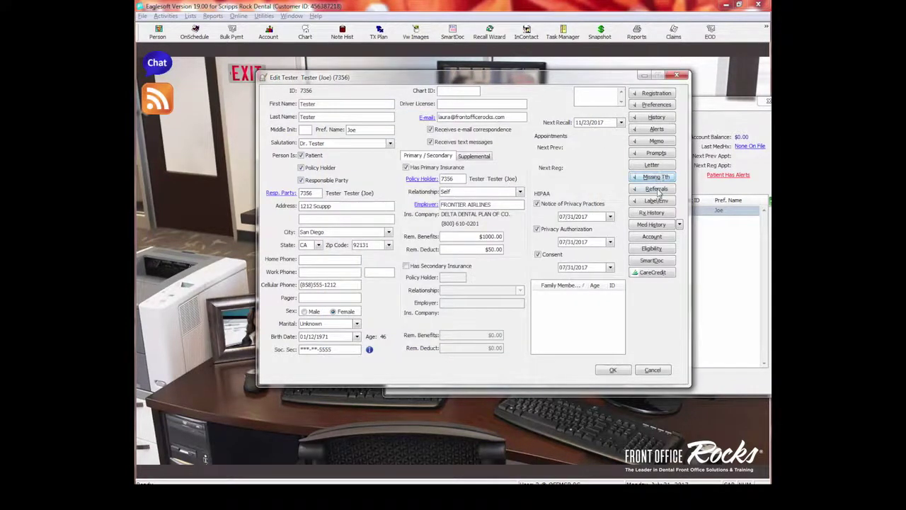
pyautogui.click(656, 190)
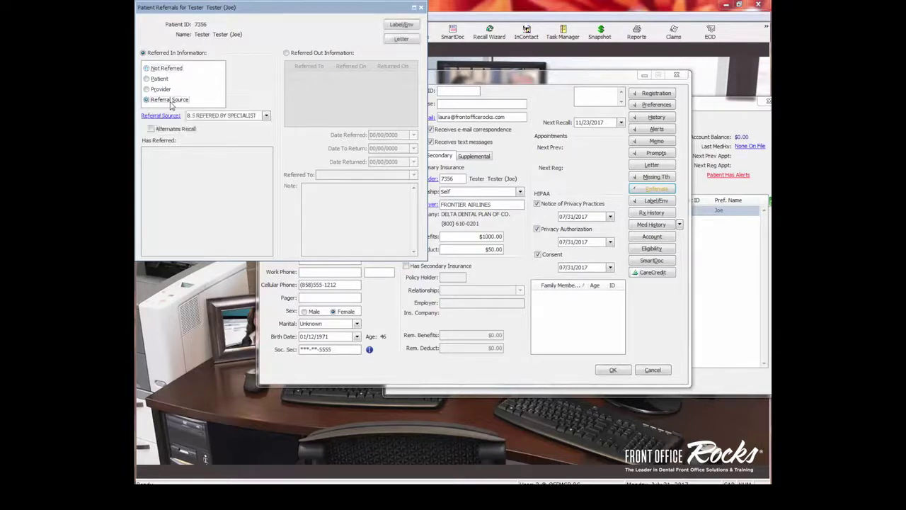
pyautogui.click(265, 115)
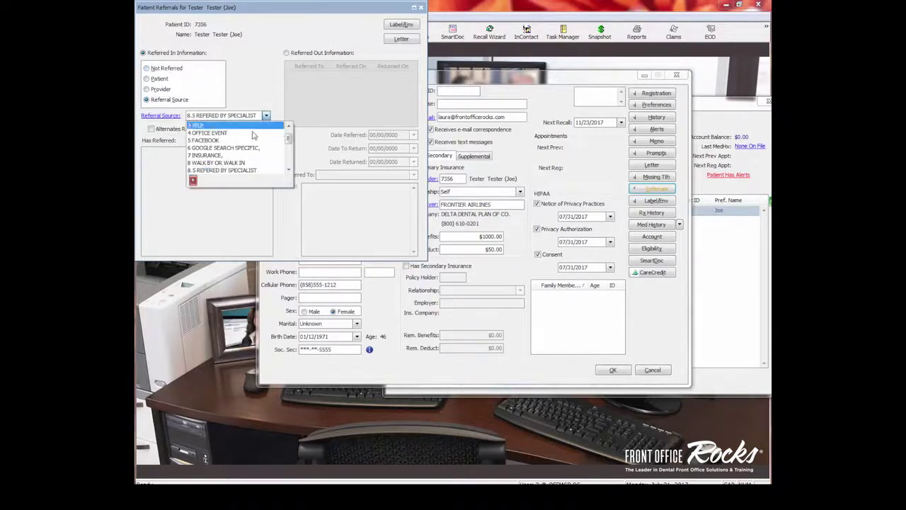
pyautogui.click(228, 125)
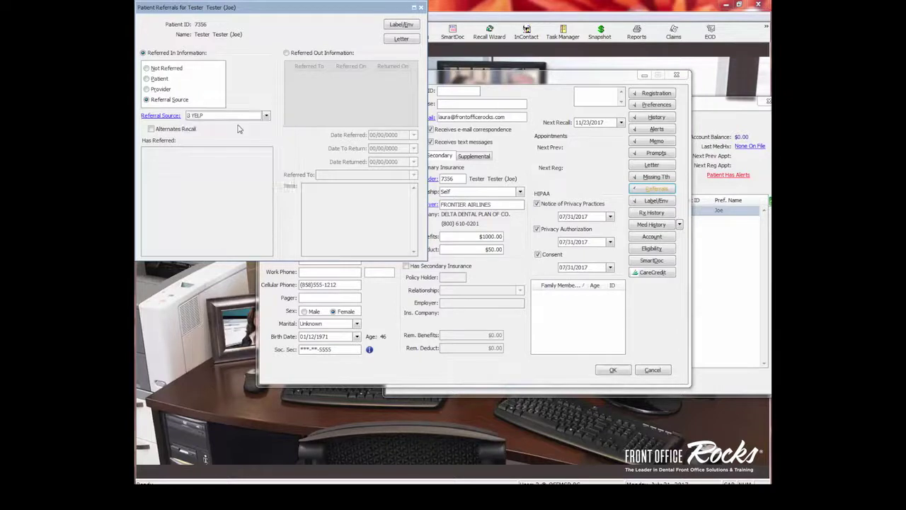
pyautogui.click(266, 115)
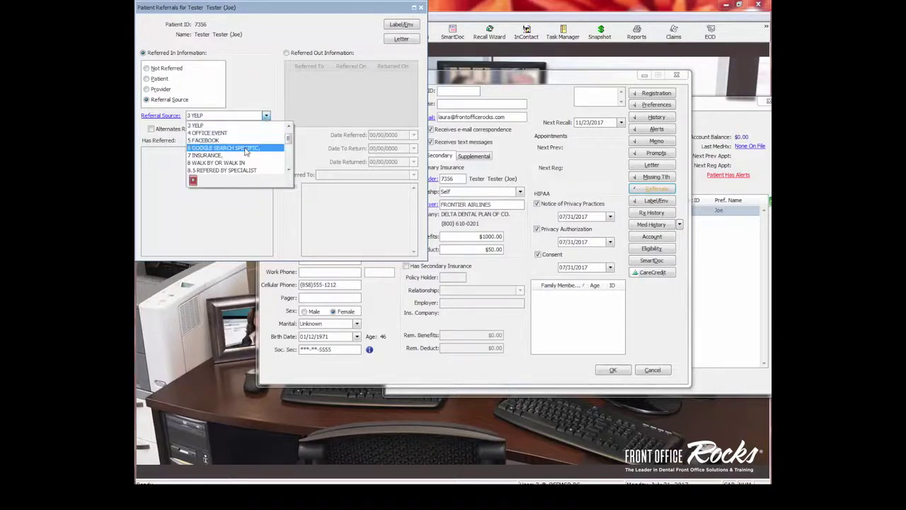
pyautogui.click(247, 147)
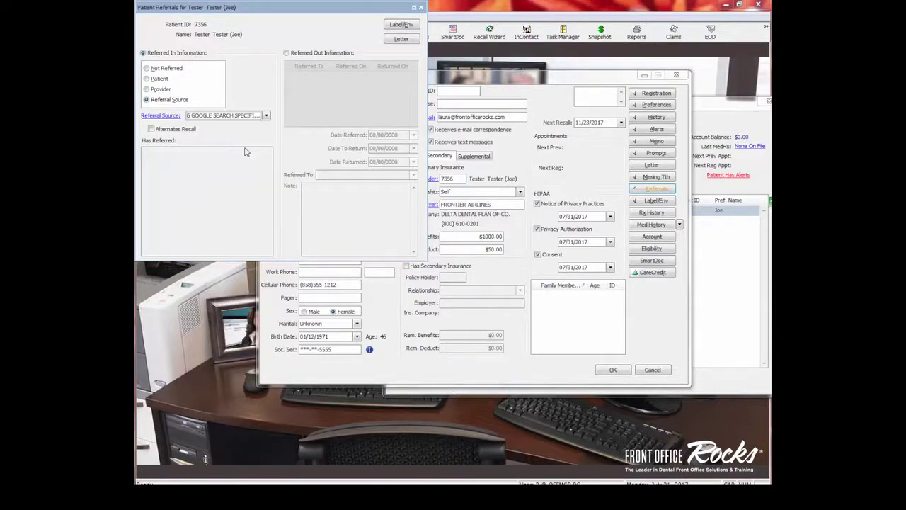
pyautogui.click(148, 68)
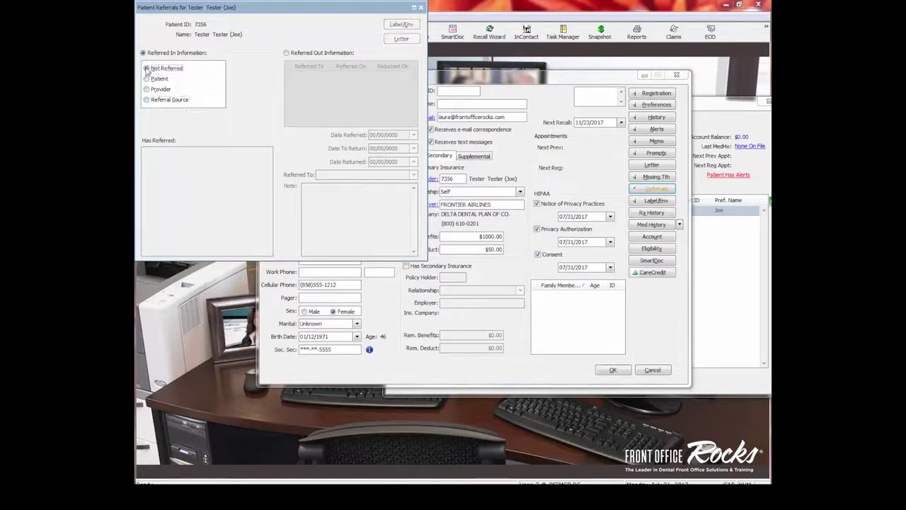
pyautogui.click(286, 54)
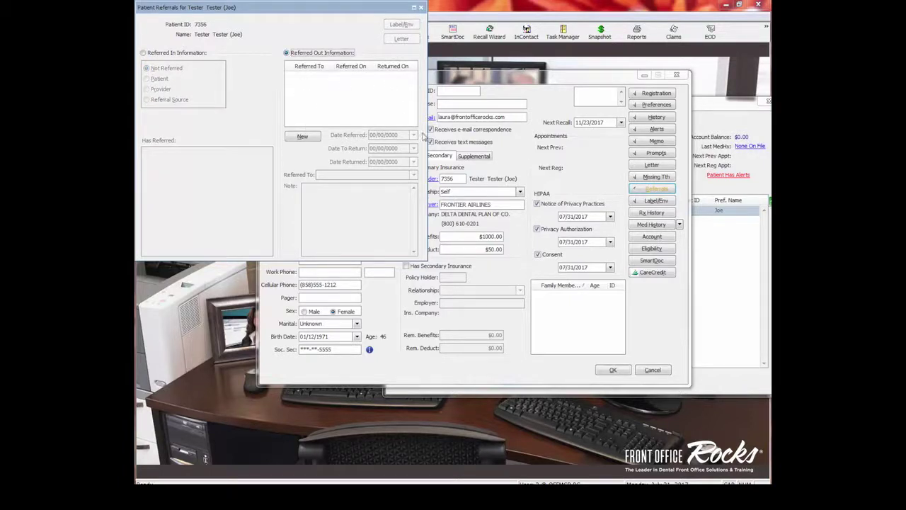
pyautogui.click(421, 7)
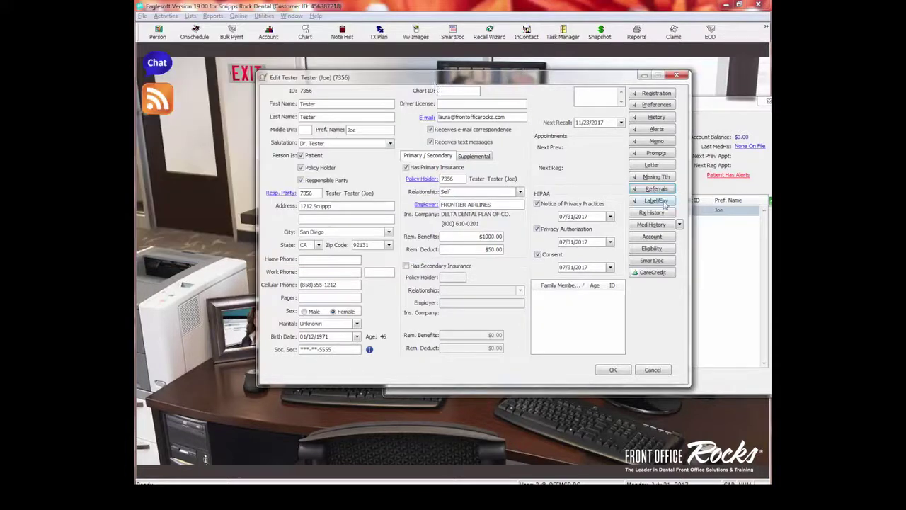
pyautogui.click(652, 213)
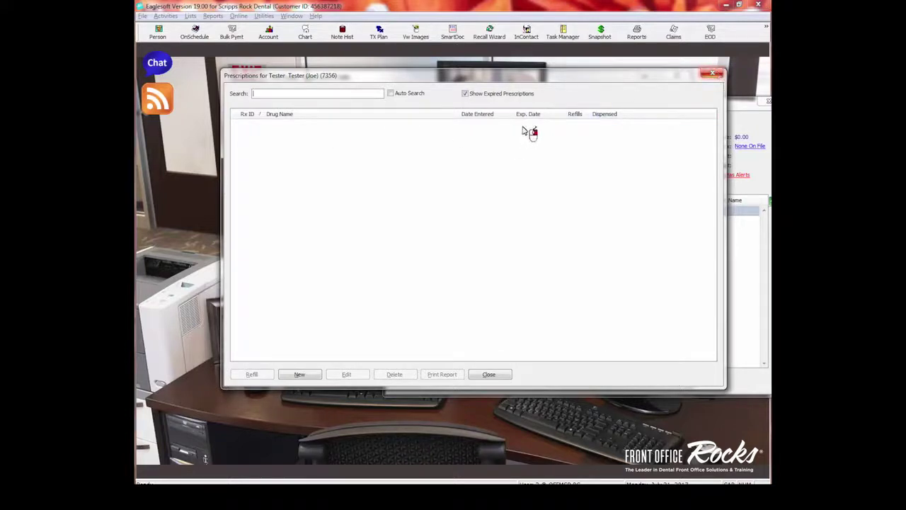
pyautogui.click(712, 73)
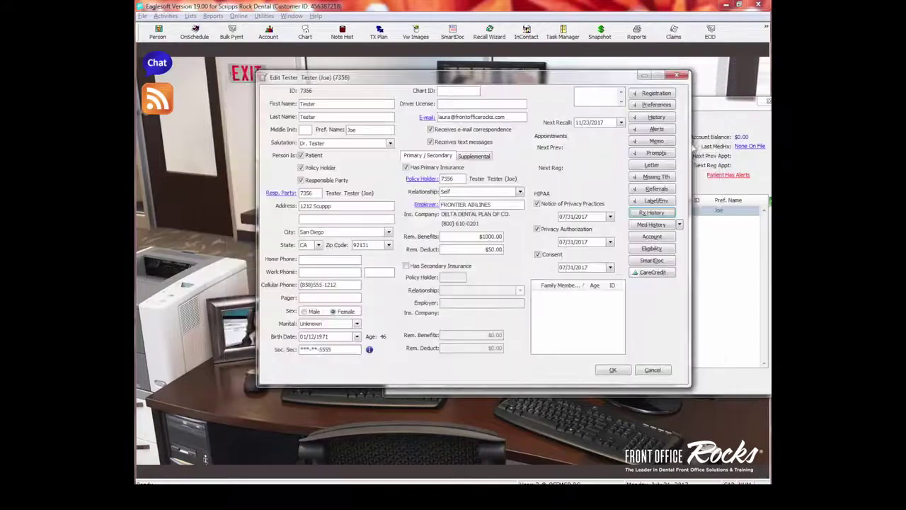
pyautogui.click(662, 227)
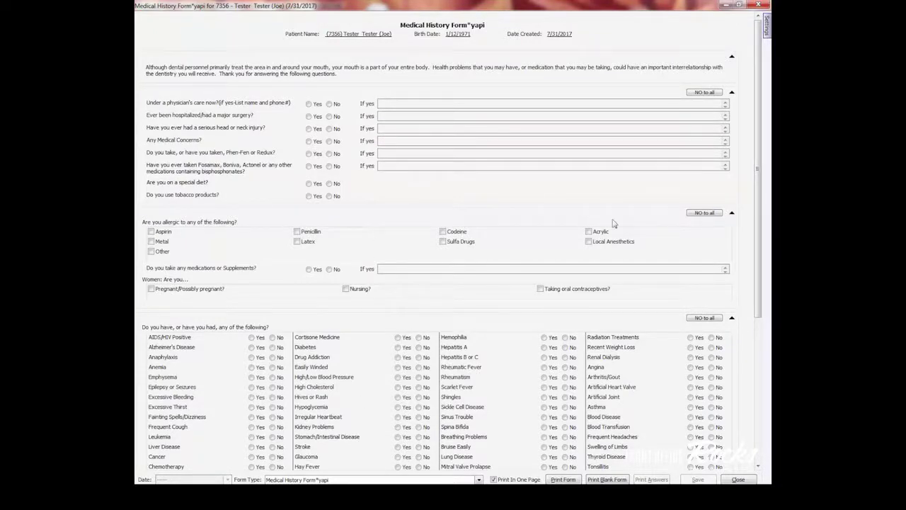
pyautogui.click(758, 5)
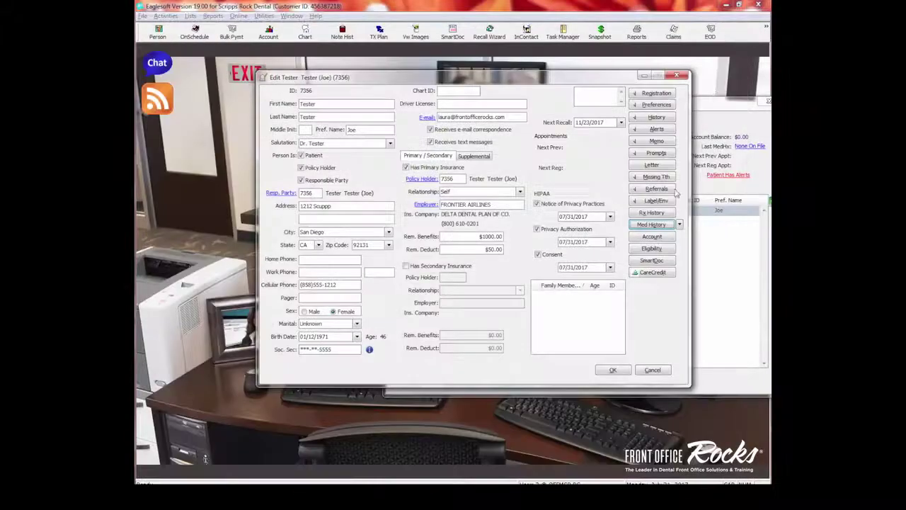
pyautogui.click(655, 237)
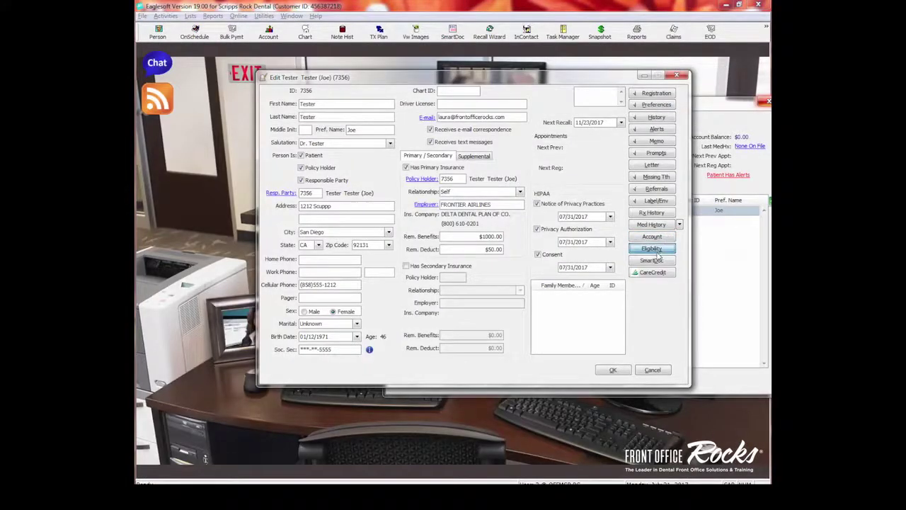
pyautogui.click(652, 249)
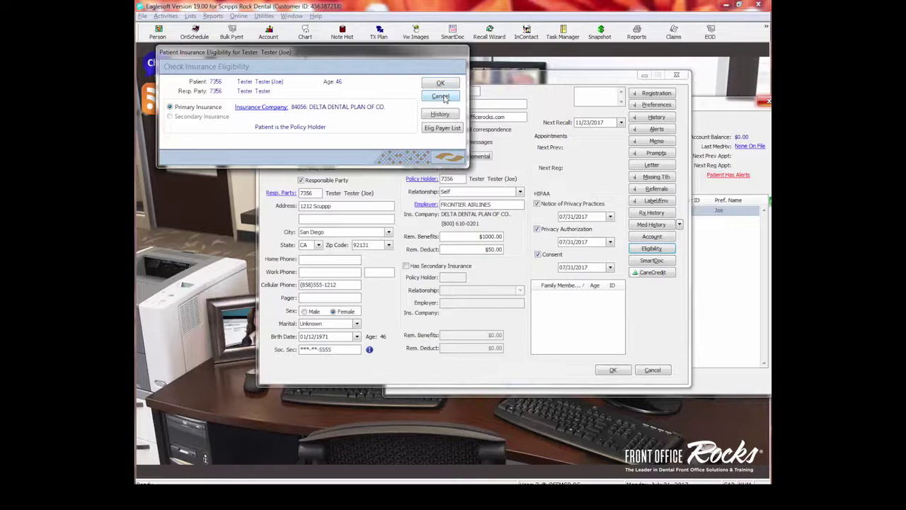
pyautogui.click(442, 97)
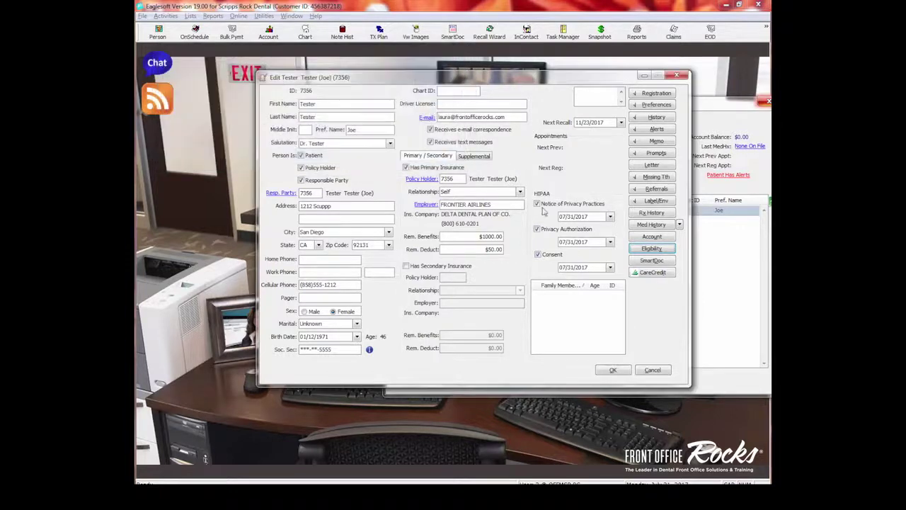
pyautogui.click(657, 261)
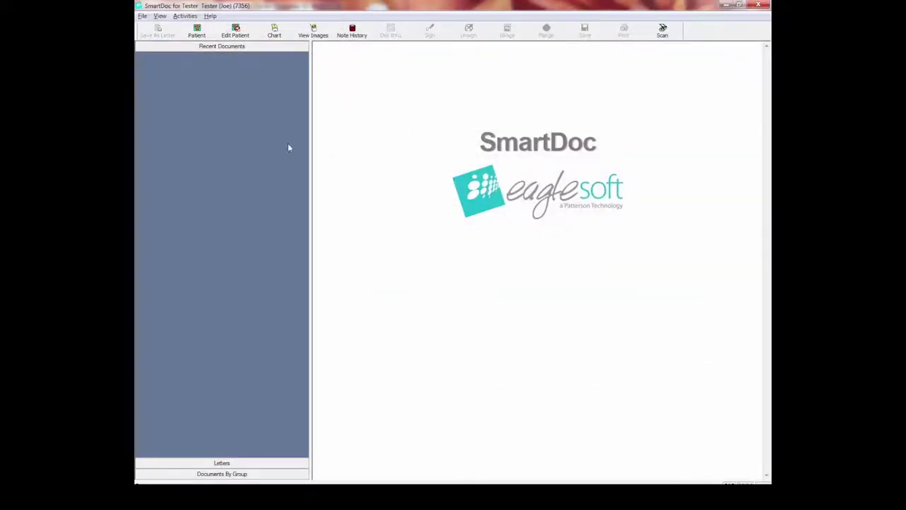
pyautogui.click(758, 5)
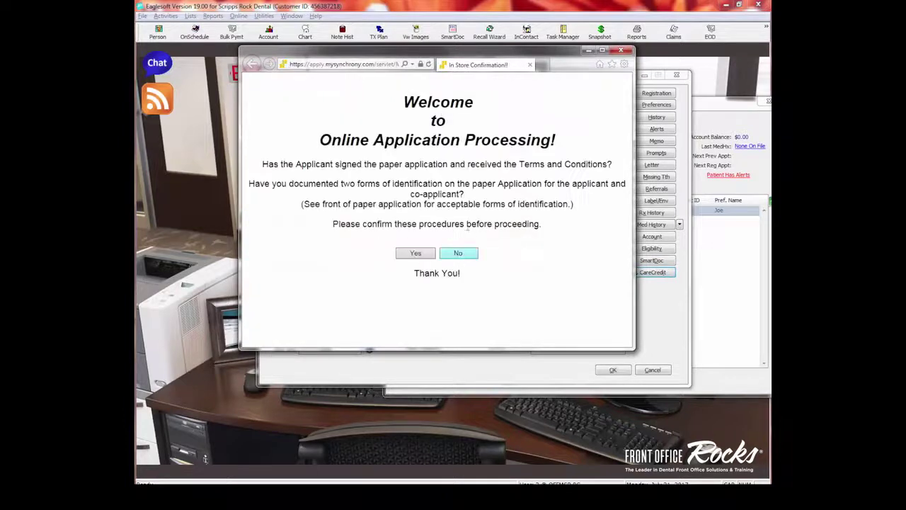
pyautogui.click(621, 50)
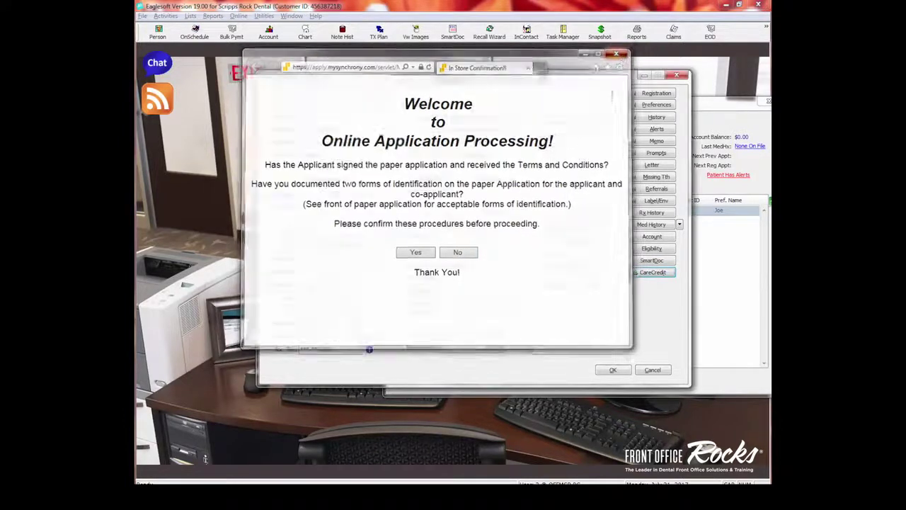